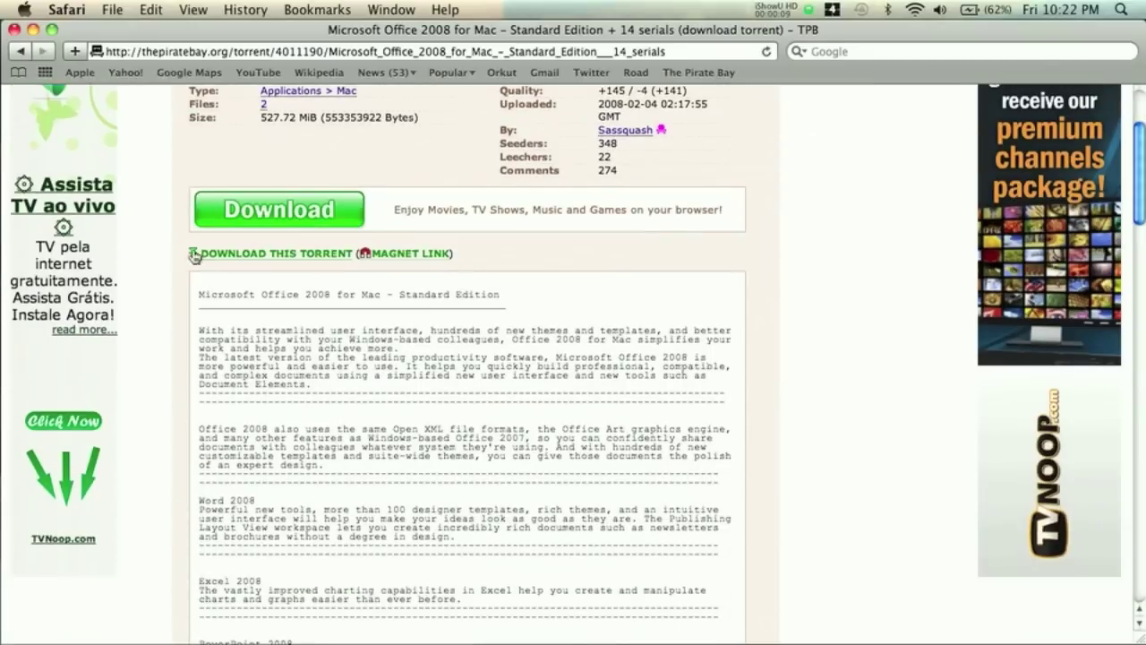
# Download the Microsoft Office 2008 for Mac Standard Edition torrent file and open it in µTorrent
pyautogui.click(221, 255)
pyautogui.click(221, 257)
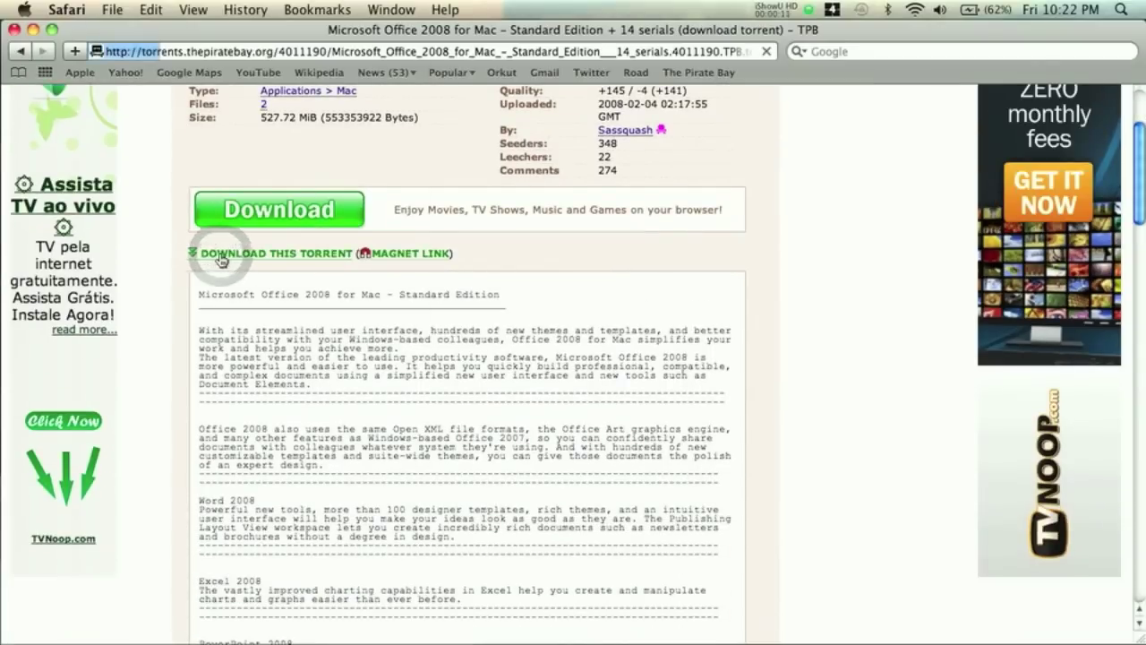
pyautogui.doubleClick(271, 131)
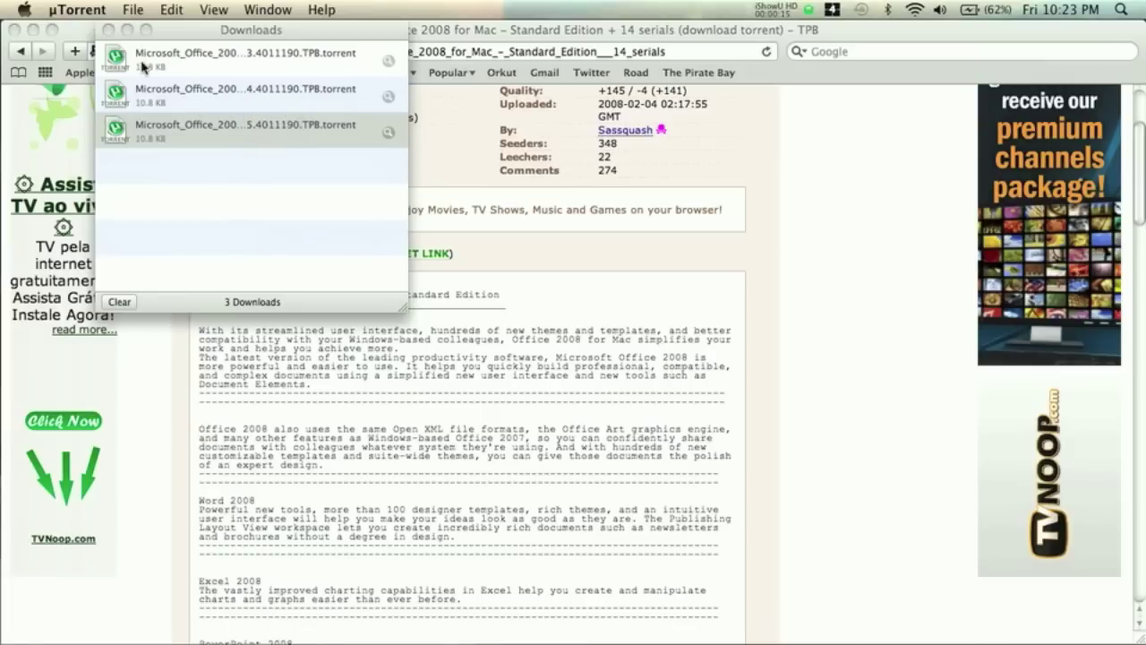
# Close the browser's downloads list and the torrent page window
pyautogui.click(107, 31)
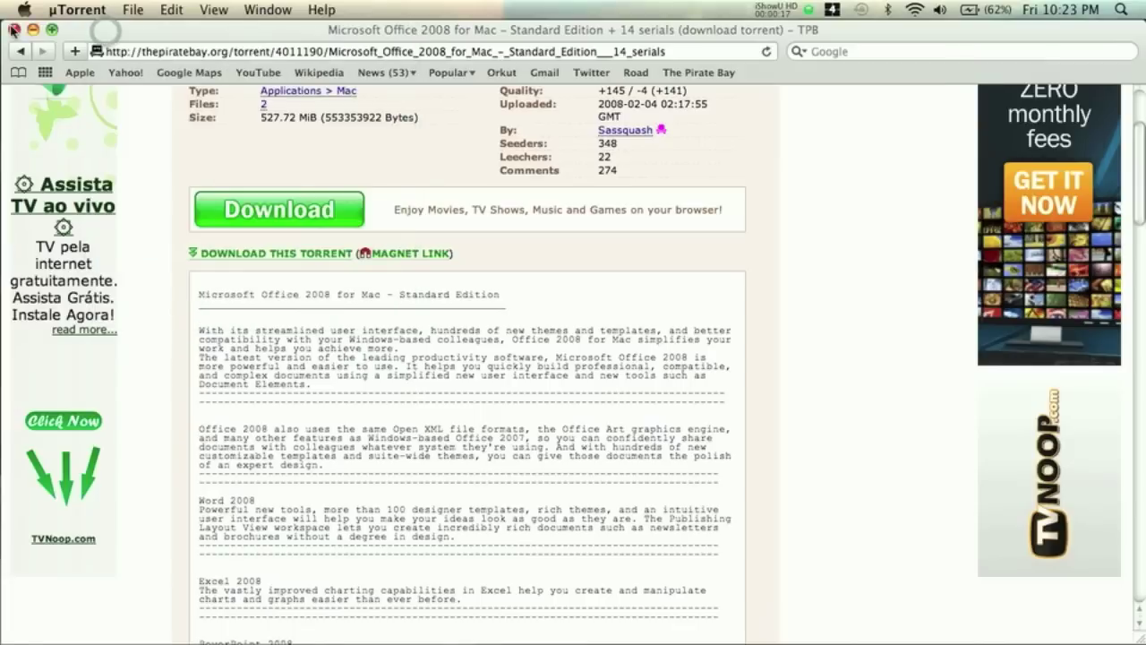
pyautogui.click(13, 30)
pyautogui.click(435, 212)
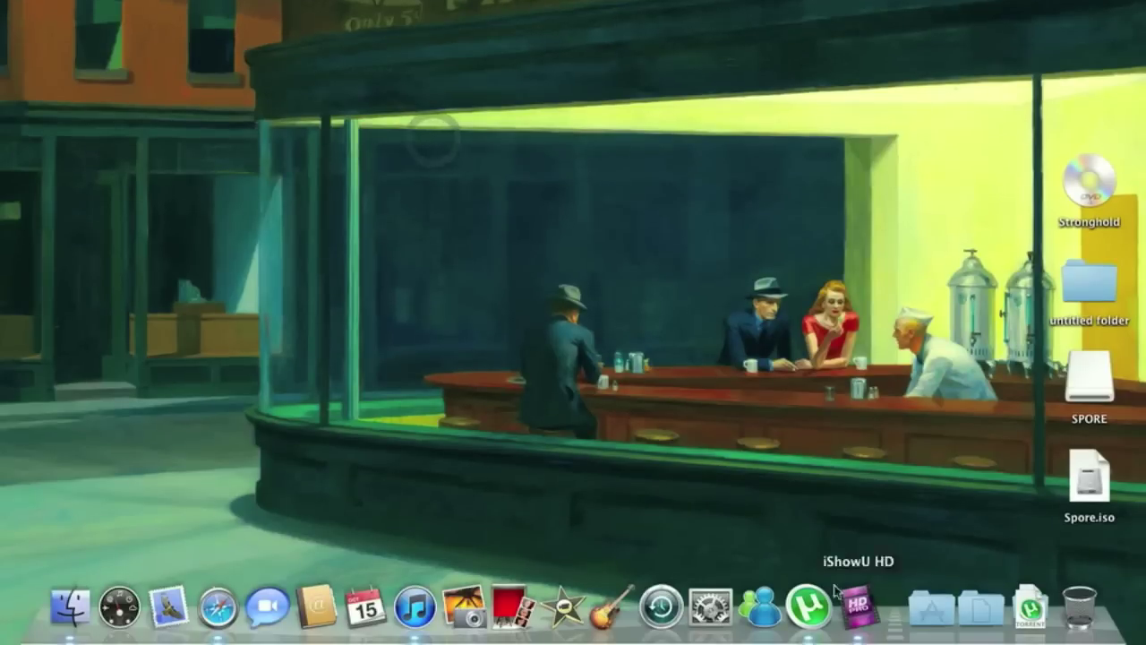
# Switch to µTorrent and show the completed Microsoft Office 2008 Standard download in Finder
pyautogui.click(809, 606)
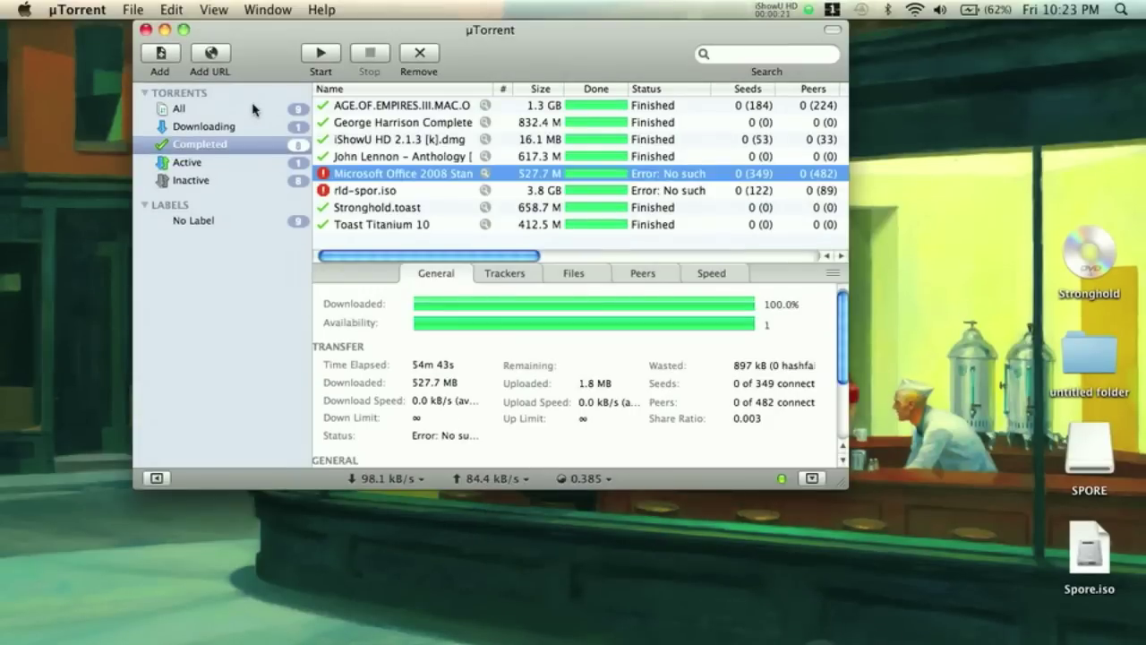
pyautogui.click(228, 128)
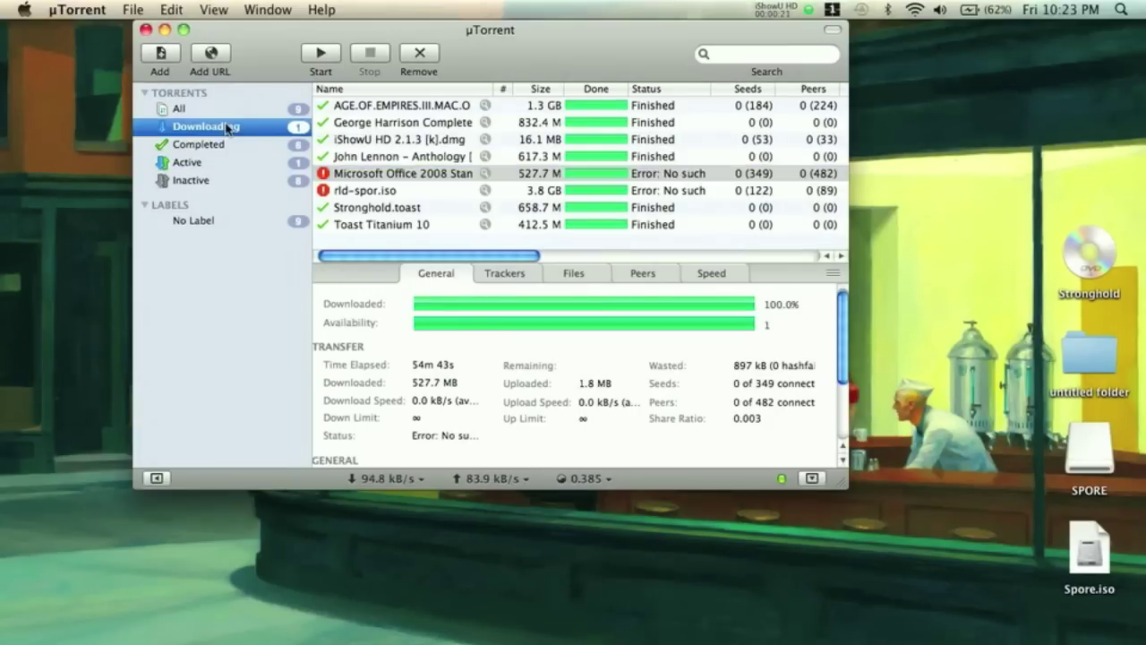
pyautogui.click(225, 145)
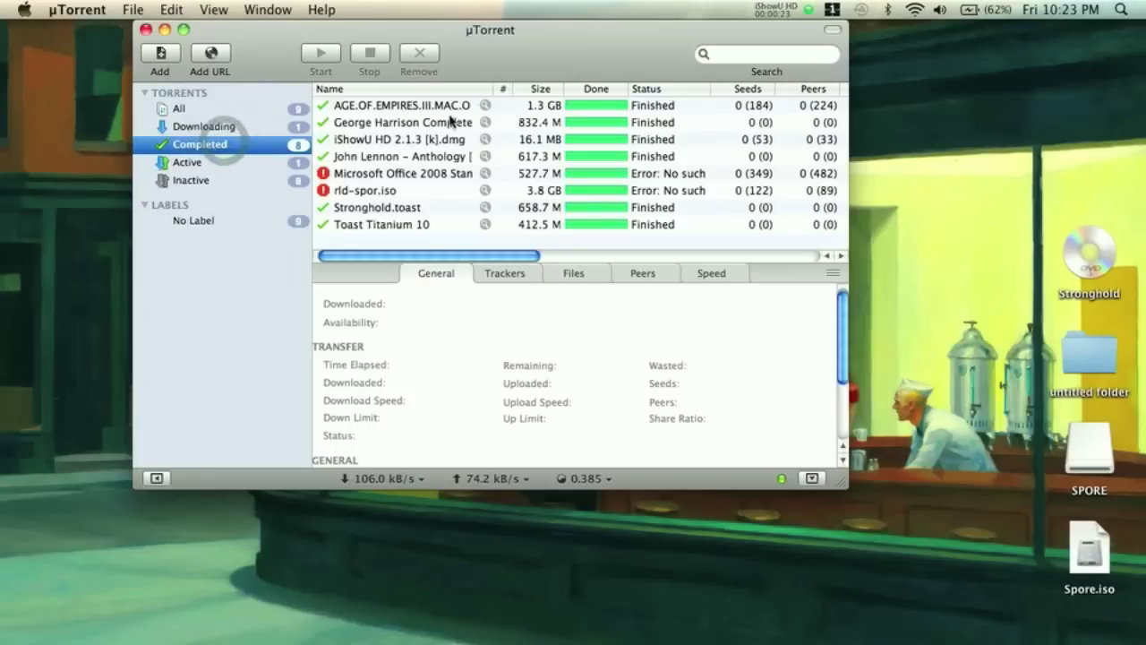
pyautogui.click(395, 174)
pyautogui.rightClick(394, 175)
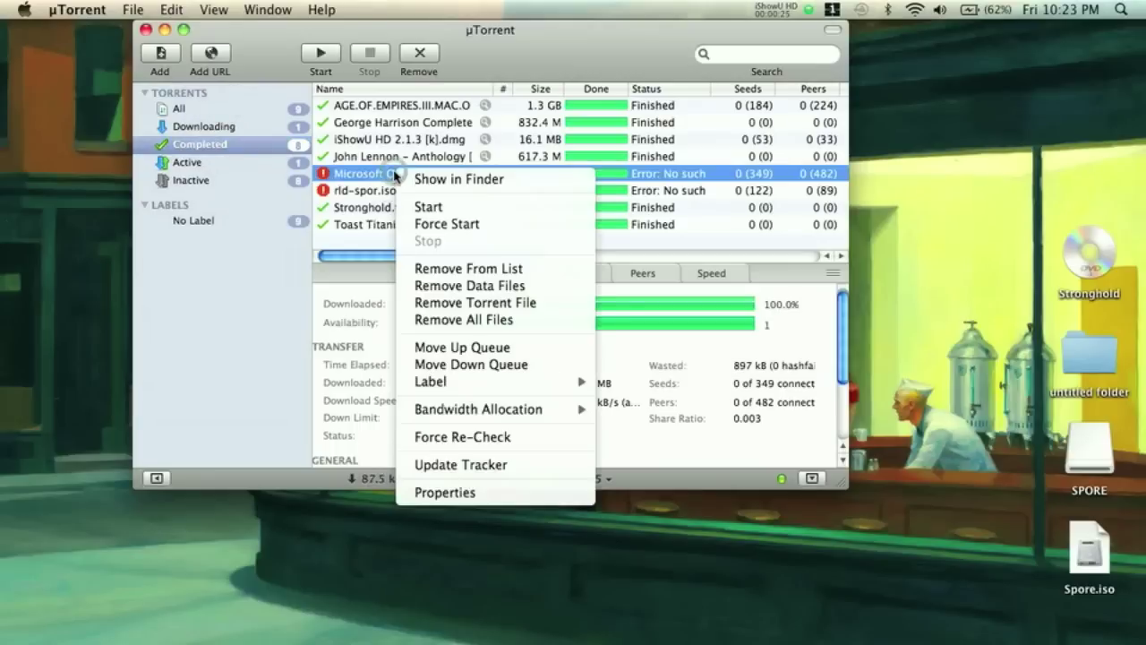
pyautogui.click(410, 178)
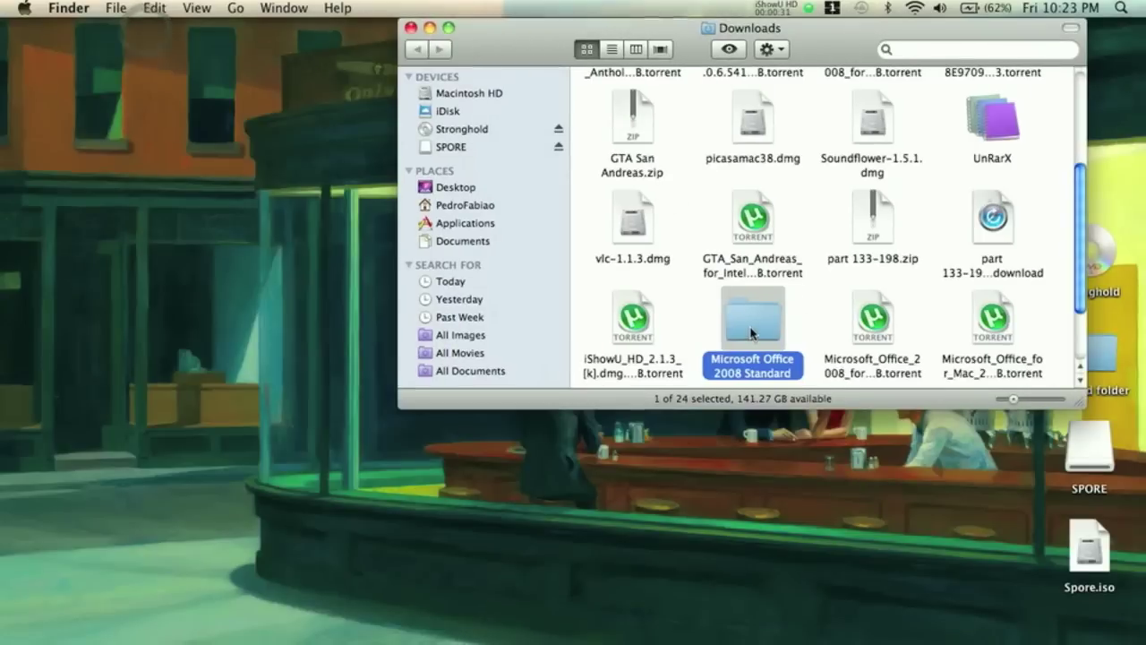
# View the Microsoft Office 2008 Standard folder inside Downloads and close the Finder window
pyautogui.doubleClick(757, 314)
pyautogui.click(419, 51)
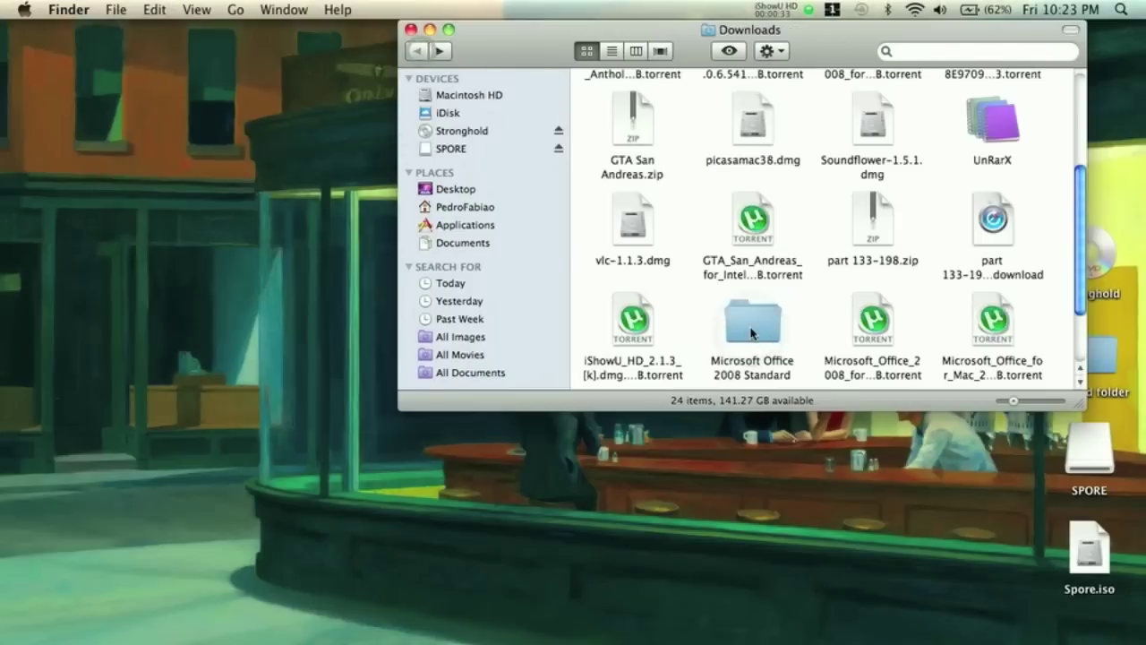
pyautogui.click(412, 30)
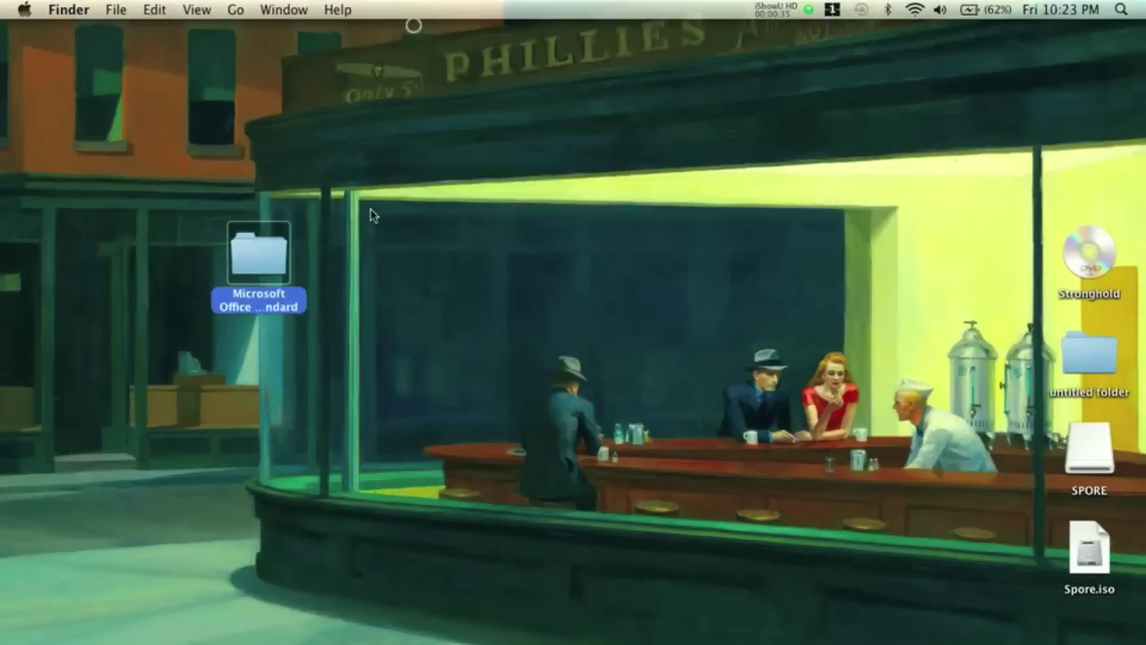
# Open the Microsoft Office 2008 Standard folder on the desktop and mount Microsoft Office 2008.dmg
pyautogui.press('super+o')
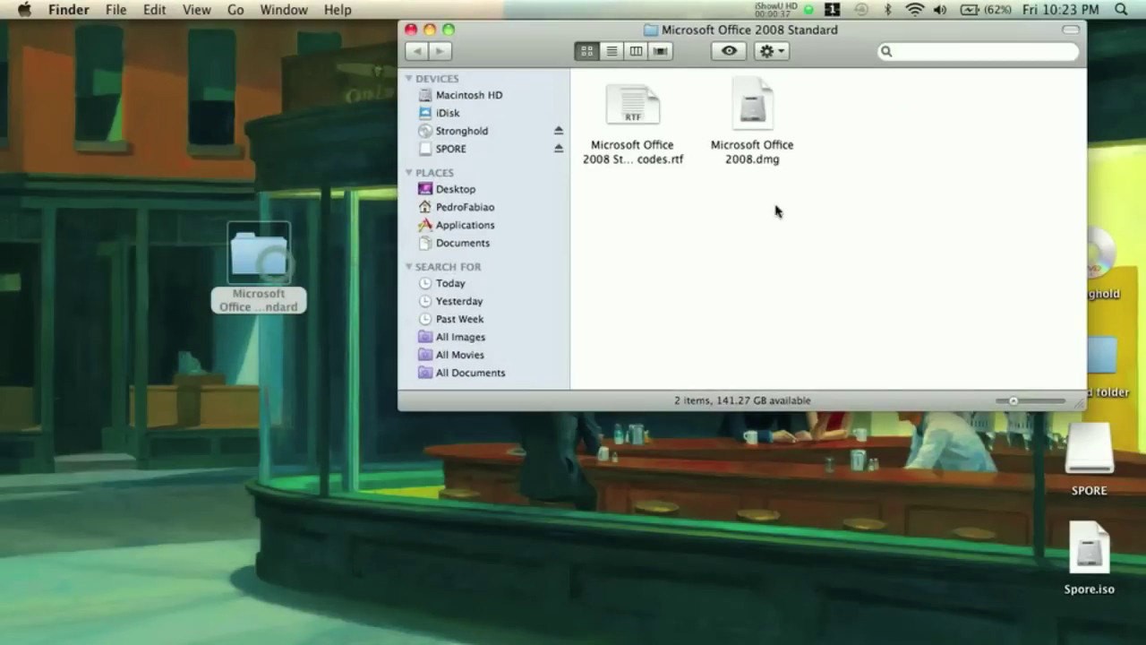
pyautogui.click(757, 146)
pyautogui.doubleClick(757, 146)
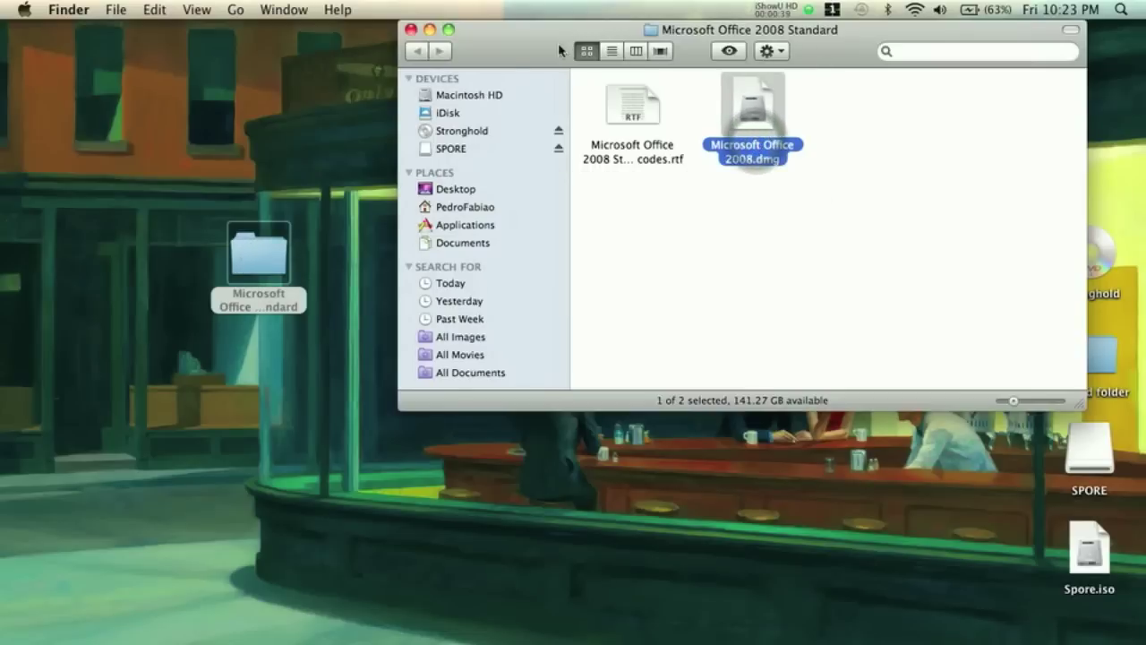
pyautogui.moveTo(514, 54); pyautogui.dragTo(278, 40)
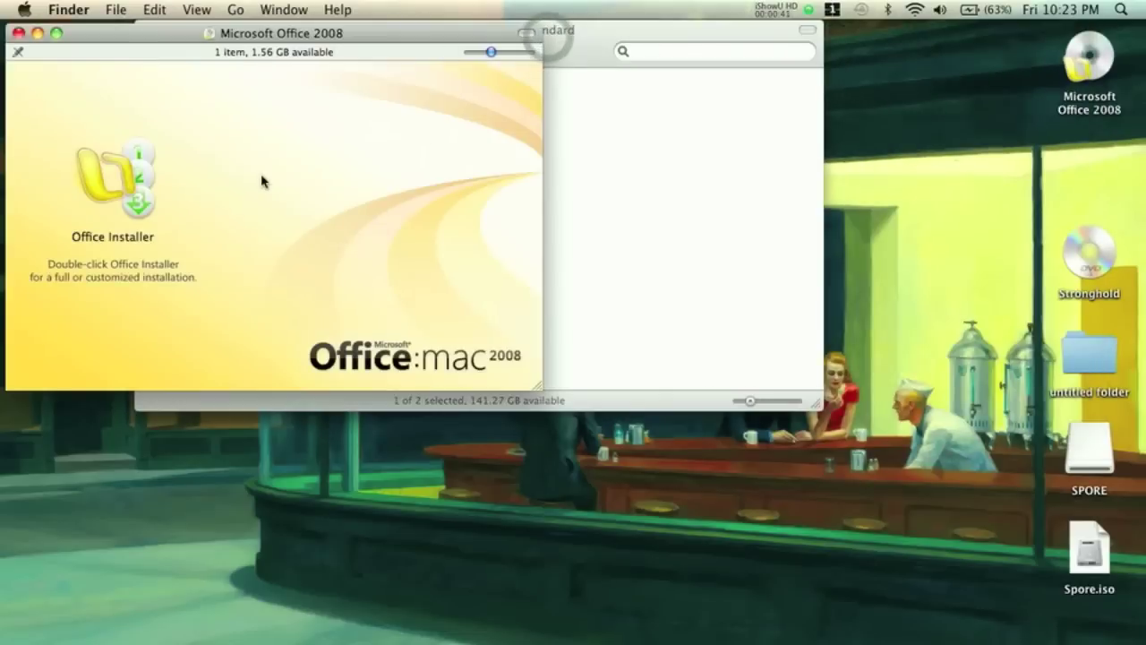
# Launch Office Installer from the disk image, allow its compatibility check and agree to the software license
pyautogui.doubleClick(123, 188)
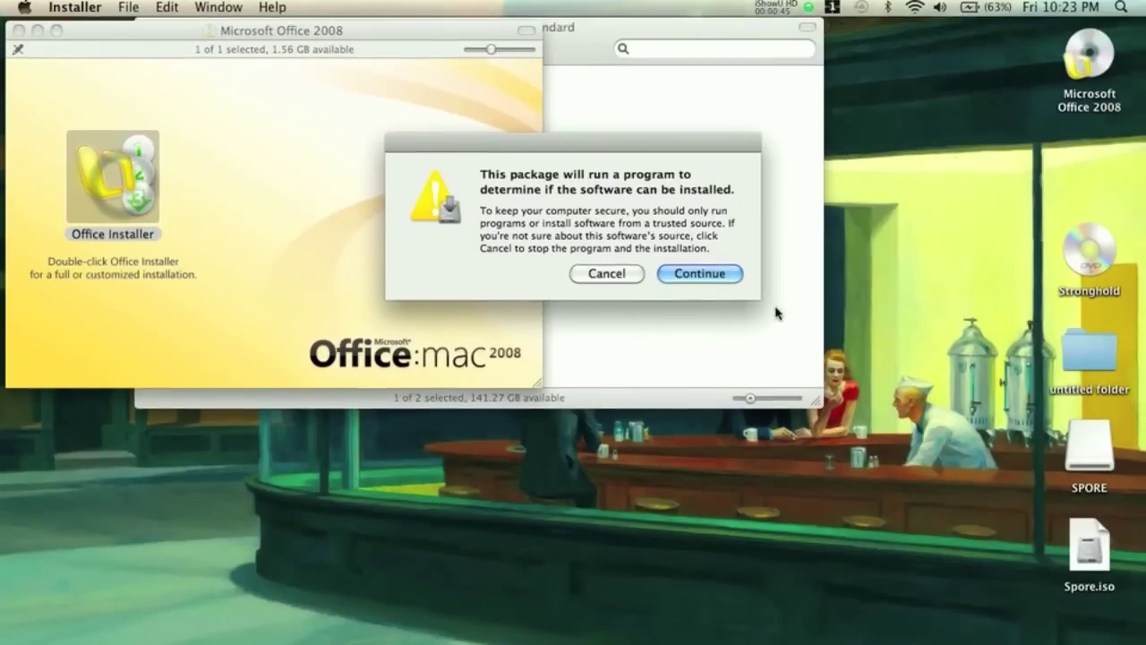
pyautogui.click(721, 277)
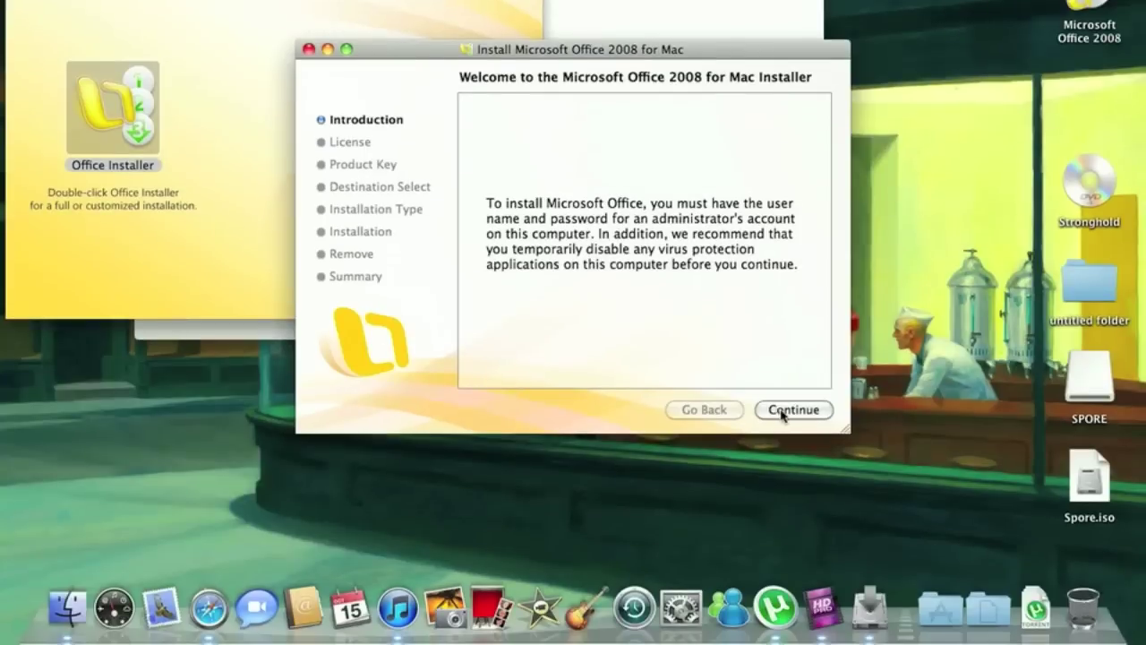
pyautogui.click(783, 481)
pyautogui.click(781, 410)
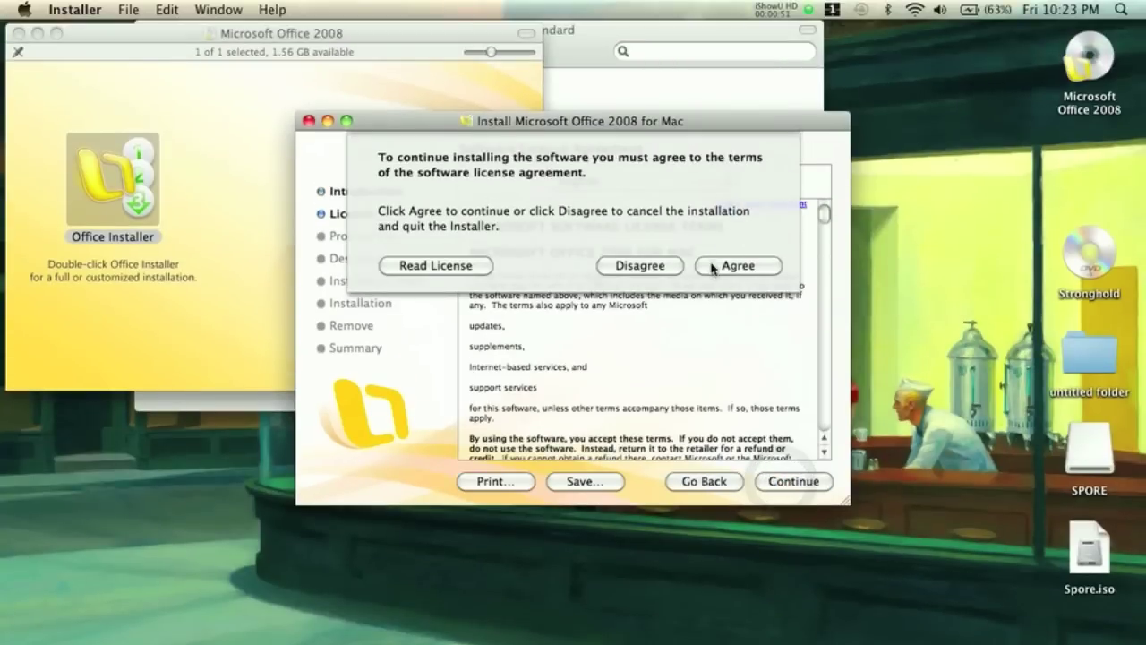
pyautogui.click(714, 268)
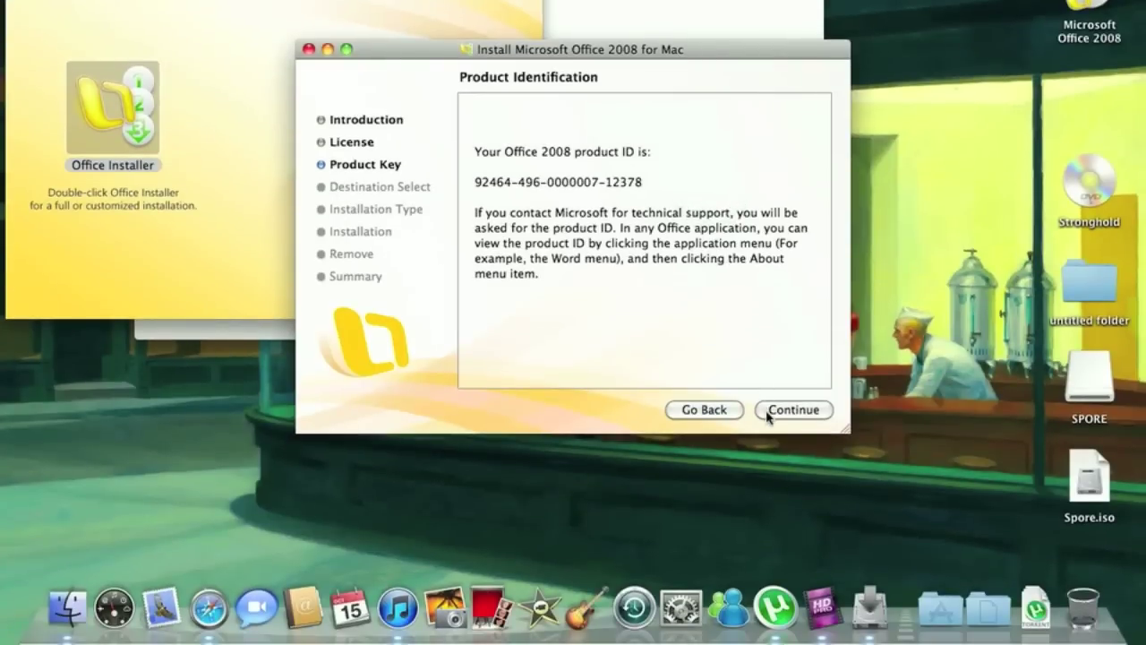
# Proceed past the product identification page and close the Microsoft Office 2008 disk image window
pyautogui.click(768, 410)
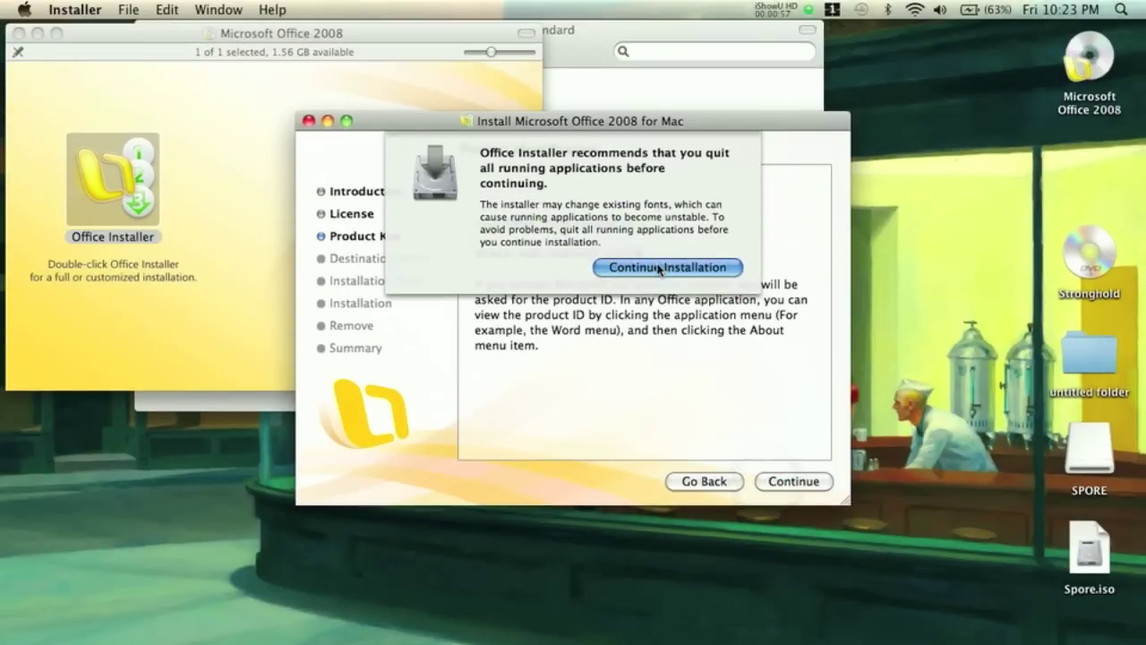
pyautogui.click(658, 194)
pyautogui.moveTo(407, 33); pyautogui.dragTo(558, 61)
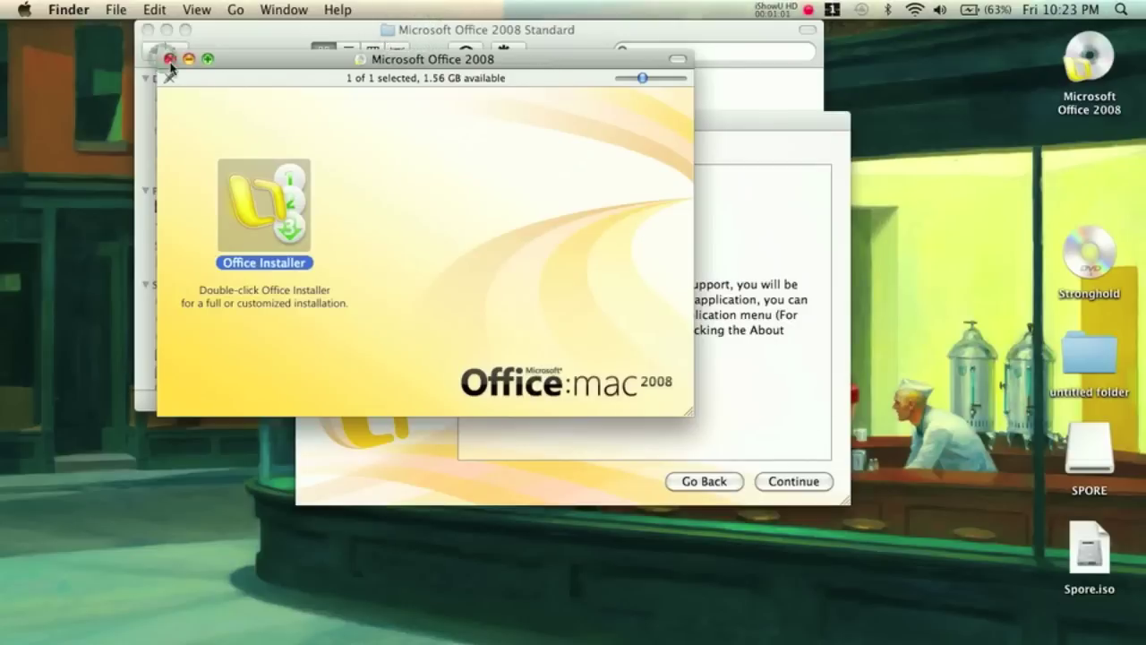
pyautogui.click(169, 60)
# Start the standard installation on Macintosh HD and authorize it with the administrator account password
pyautogui.click(580, 445)
pyautogui.click(775, 409)
pyautogui.click(776, 408)
pyautogui.click(776, 409)
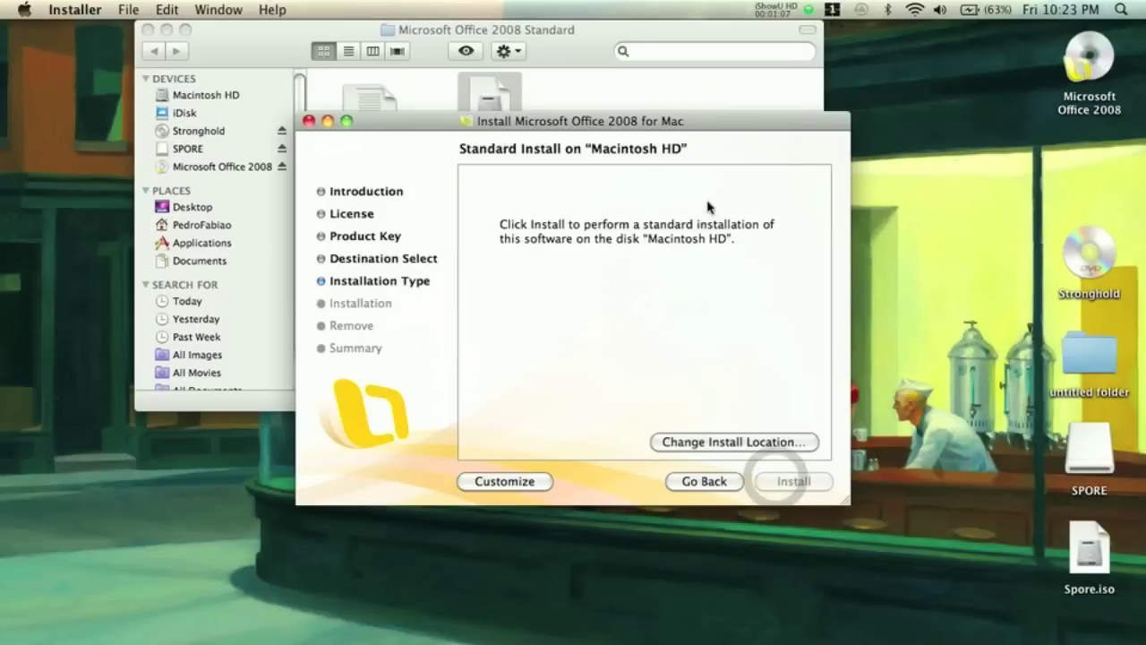
pyautogui.write('••••••••')
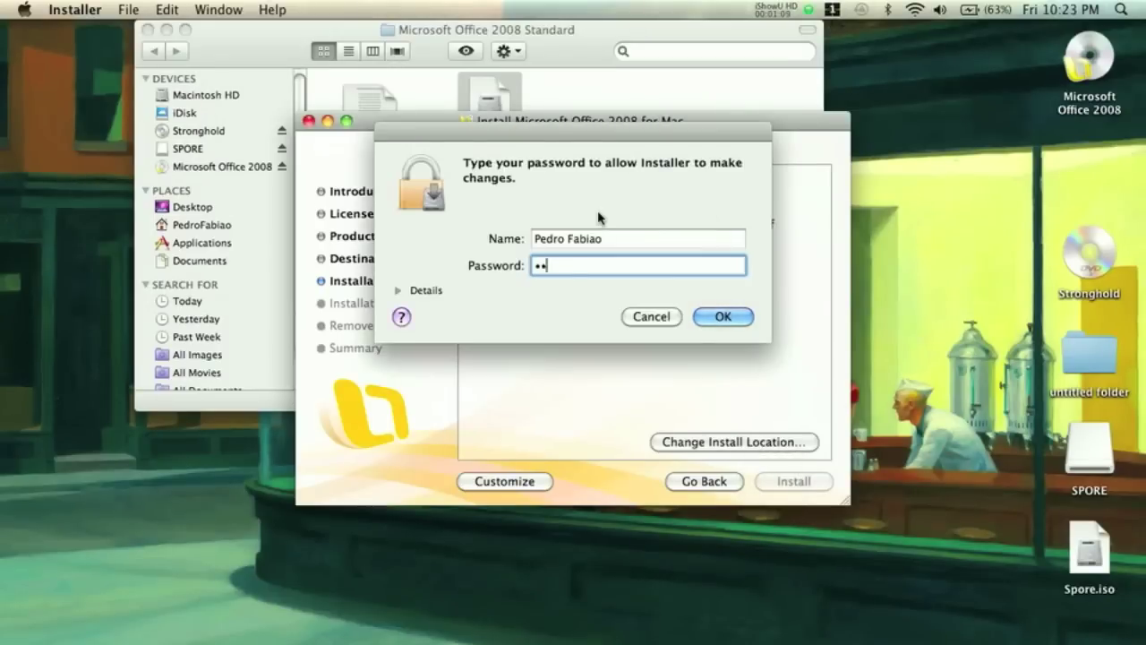
pyautogui.write('••••')
pyautogui.press('Return')
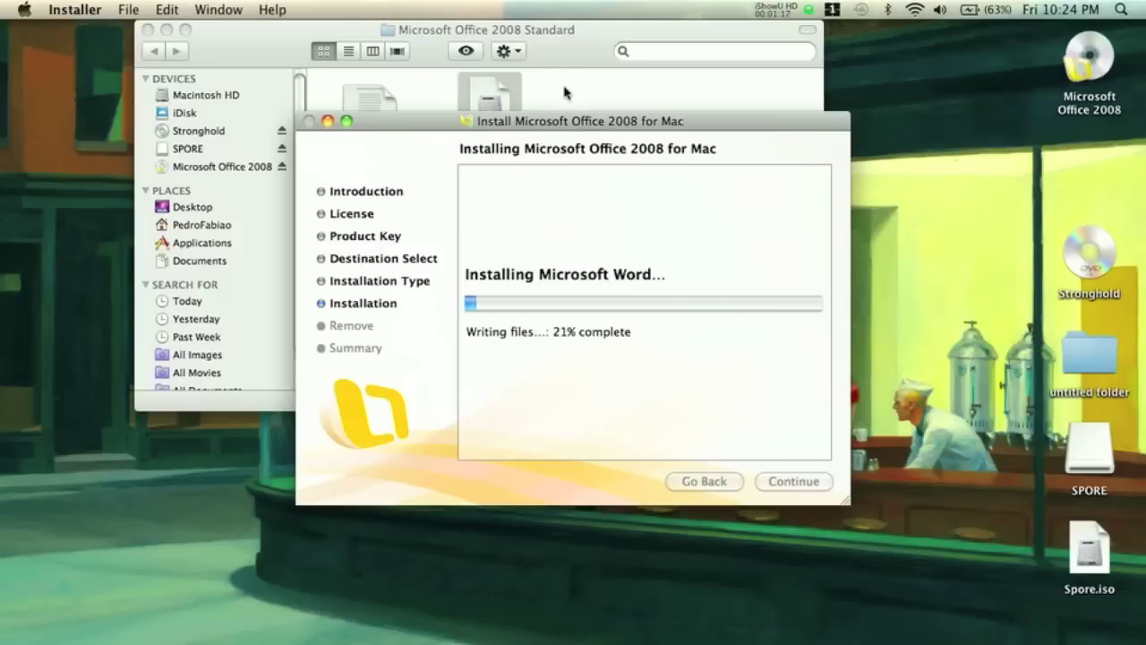
# Rearrange the installer and Finder windows so both files in the Office folder are uncovered
pyautogui.click(564, 92)
pyautogui.click(582, 485)
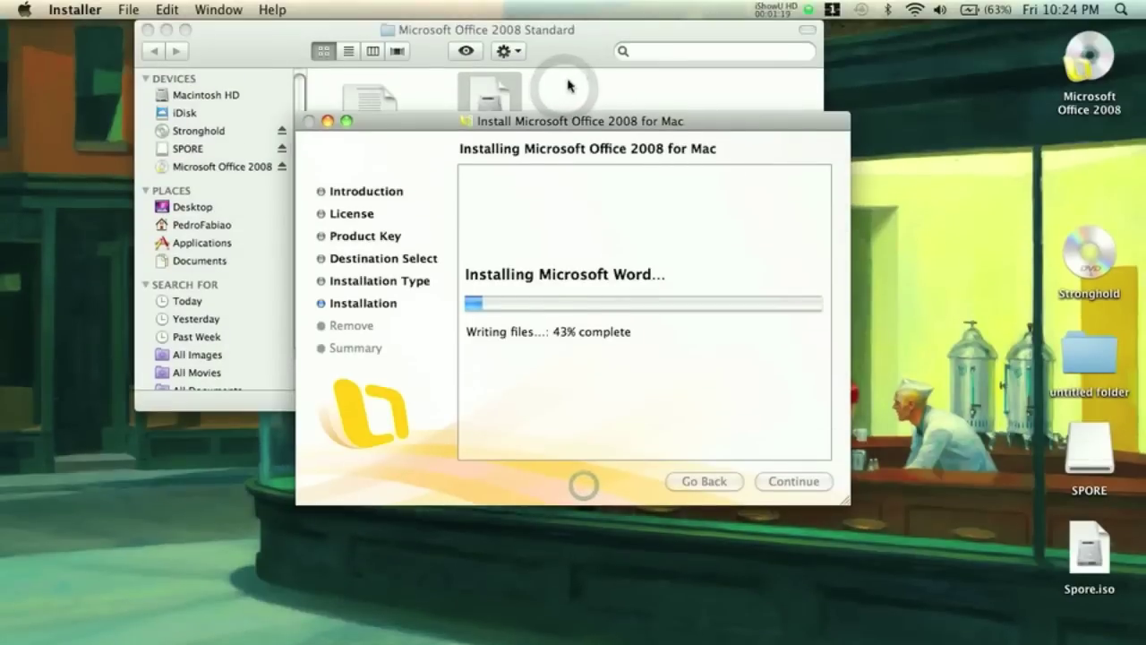
pyautogui.moveTo(538, 118); pyautogui.dragTo(839, 201)
pyautogui.moveTo(593, 36); pyautogui.dragTo(444, 36)
pyautogui.click(779, 215)
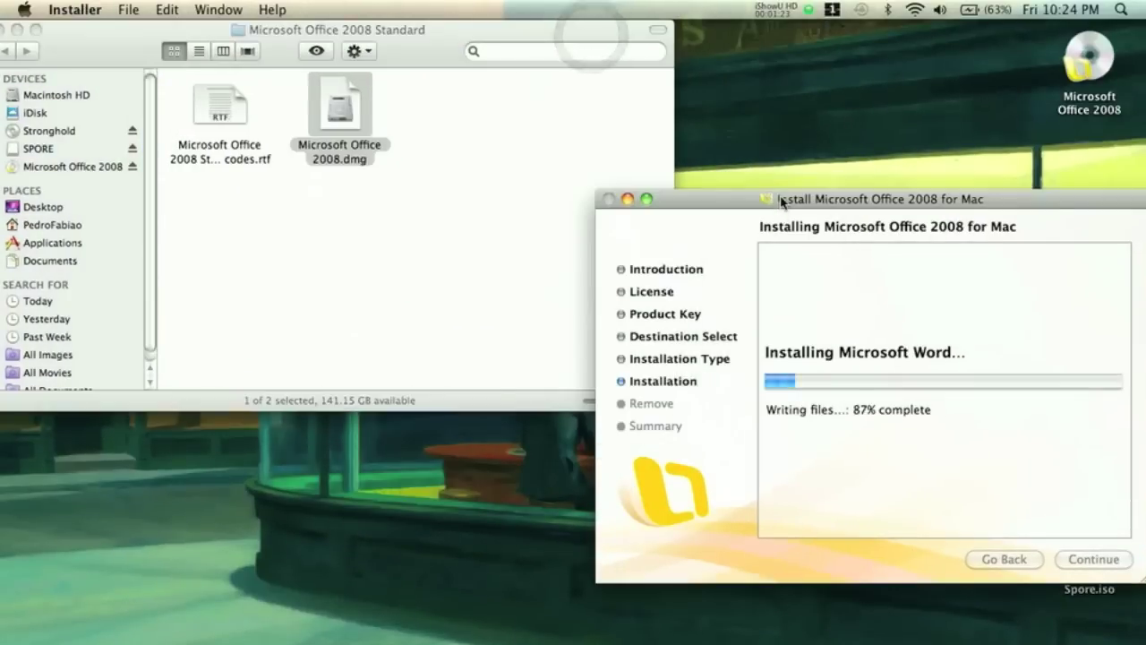
pyautogui.moveTo(778, 198); pyautogui.dragTo(771, 199)
pyautogui.moveTo(695, 202); pyautogui.dragTo(529, 186)
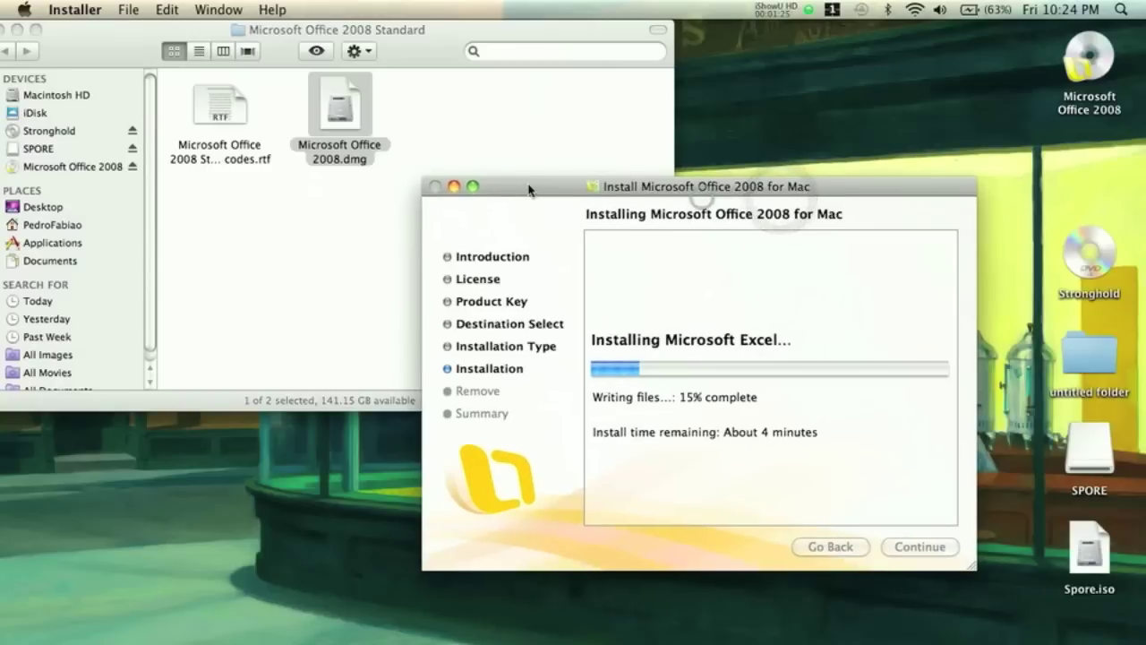
# Look through the serial codes RTF file from the Office folder and close it
pyautogui.click(289, 217)
pyautogui.click(212, 108)
pyautogui.doubleClick(213, 108)
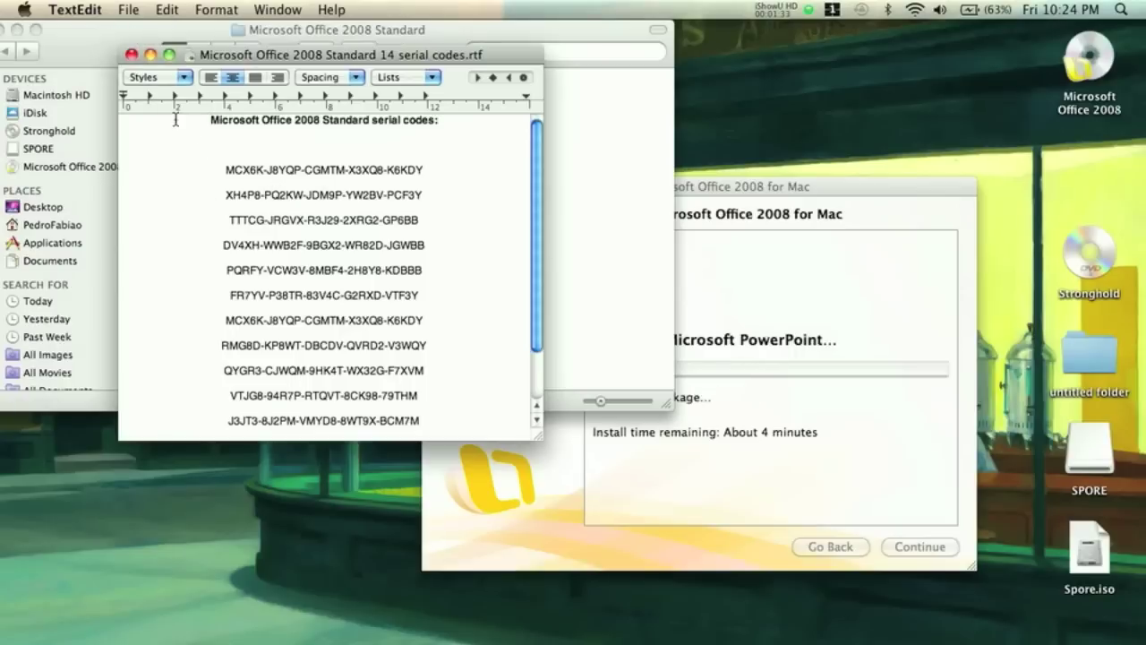
pyautogui.click(130, 54)
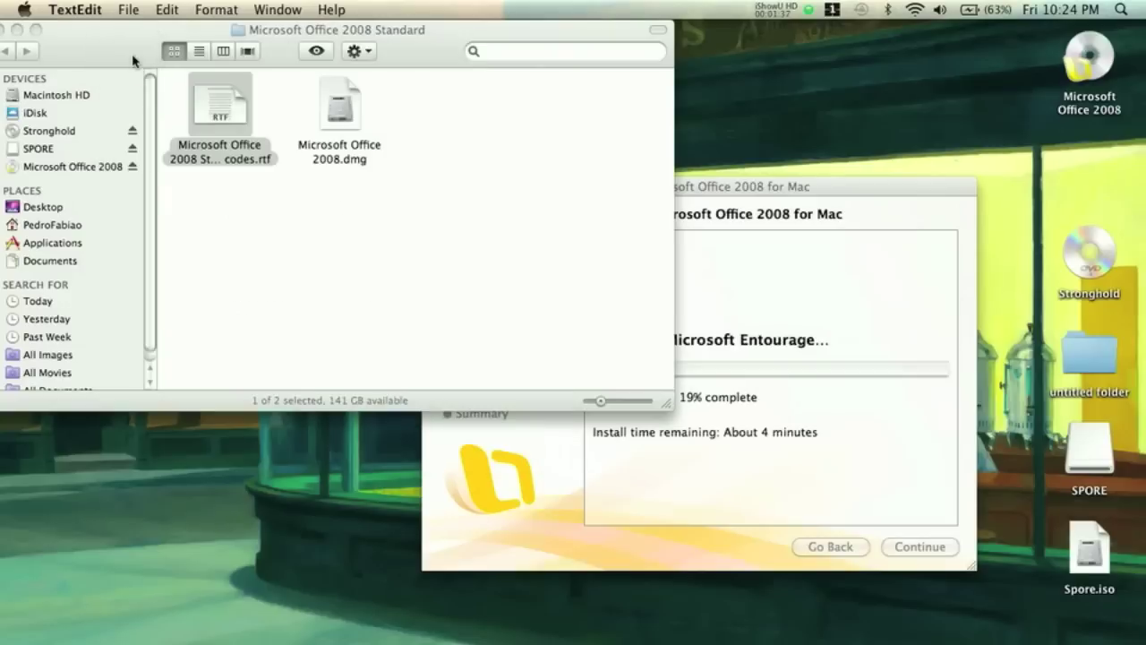
# Shift the Finder window slightly and bring the installer window in front of it
pyautogui.click(110, 34)
pyautogui.moveTo(94, 63)
pyautogui.mouseDown()
pyautogui.moveTo(113, 84)
pyautogui.moveTo(106, 63)
pyautogui.mouseUp()
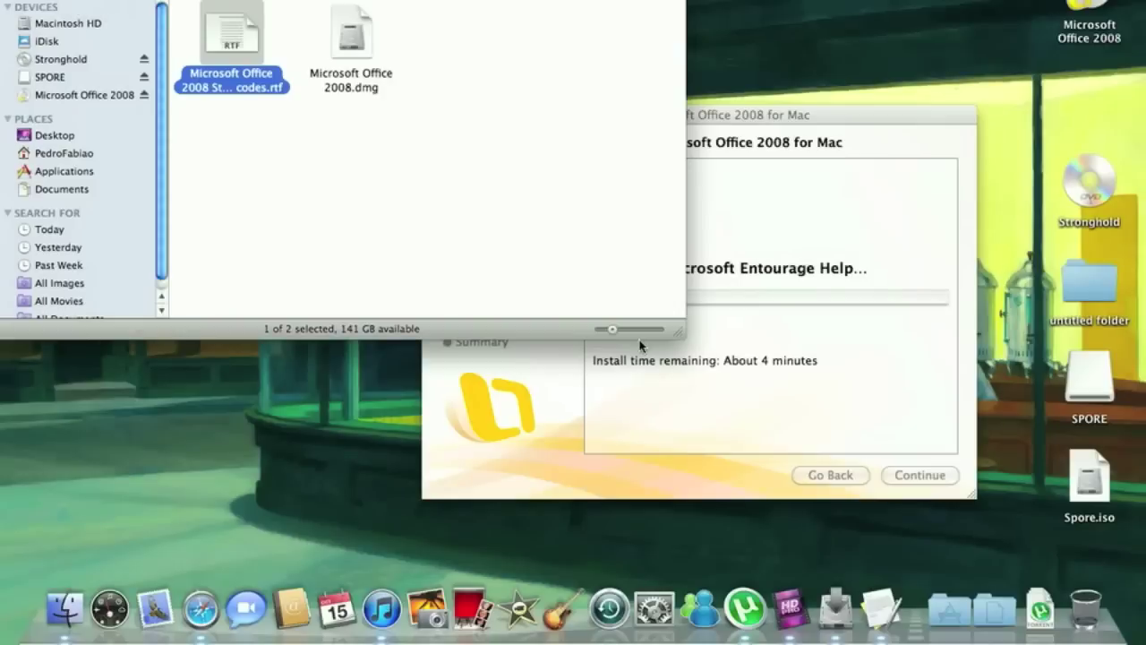
pyautogui.click(639, 345)
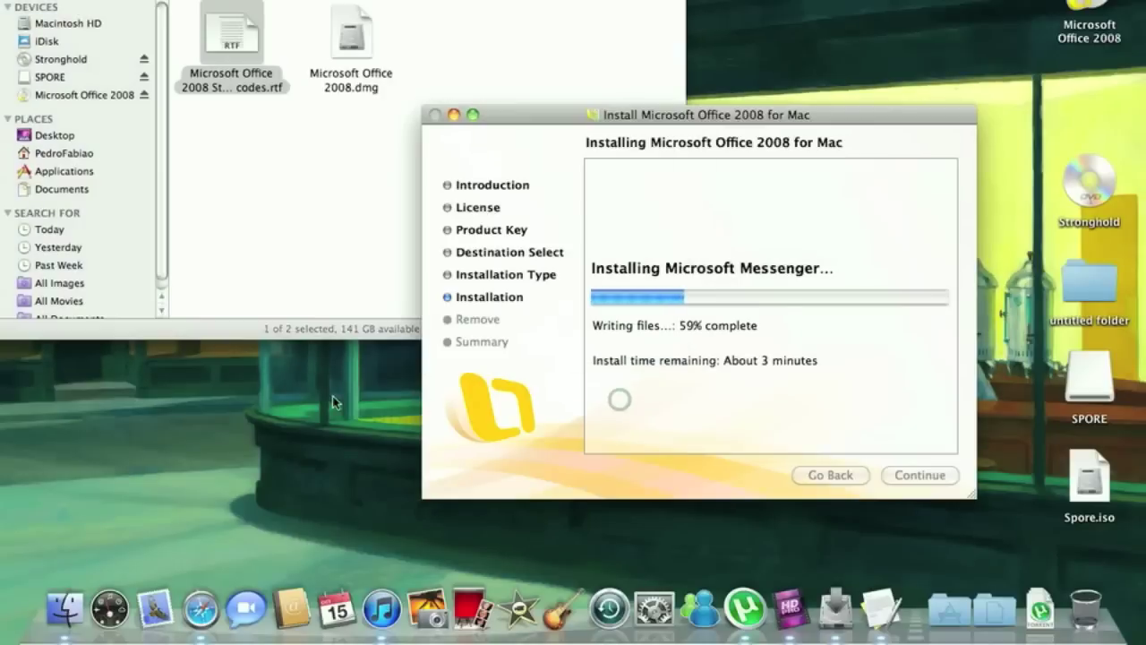
pyautogui.click(333, 402)
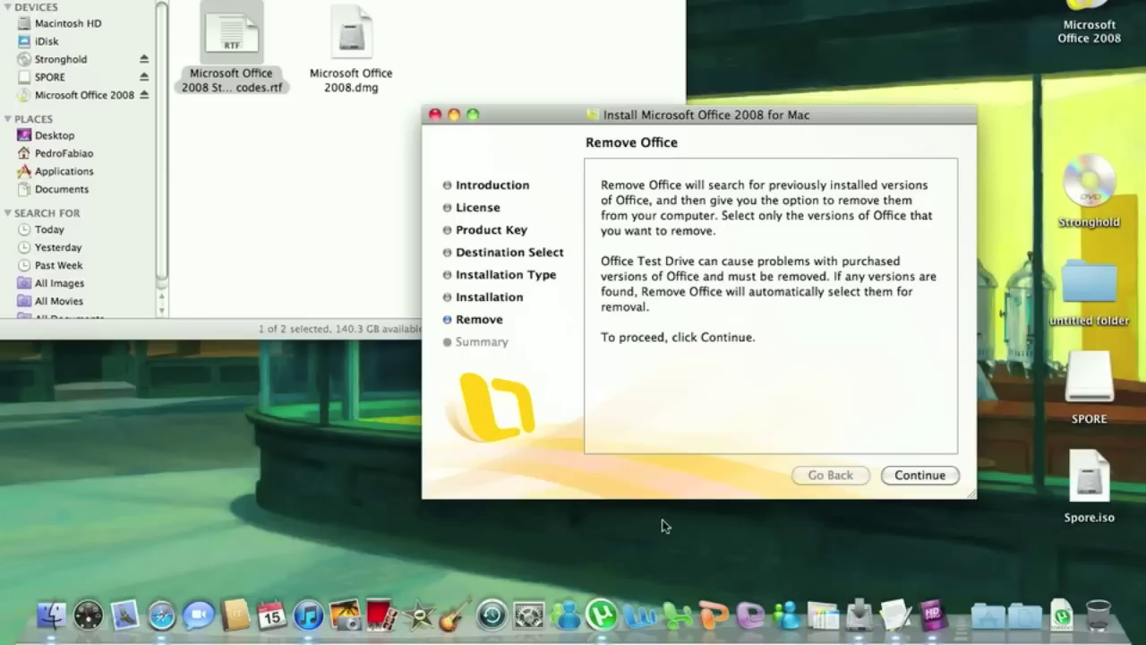
# Complete the Remove Office search for earlier versions and close the finished installer
pyautogui.click(915, 481)
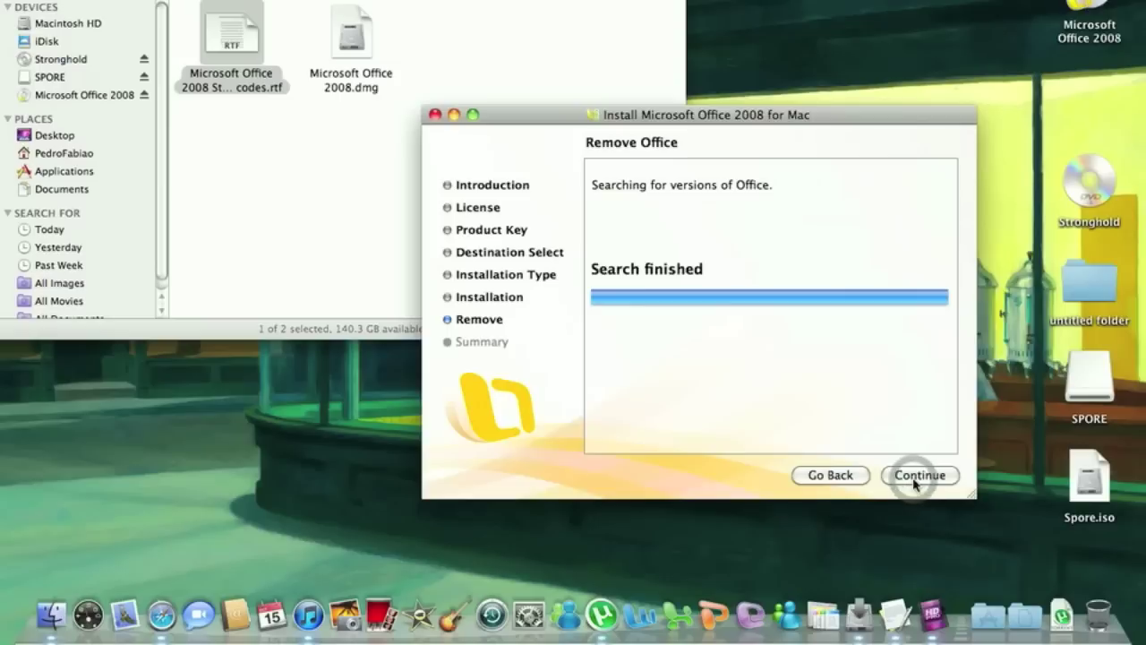
pyautogui.click(915, 480)
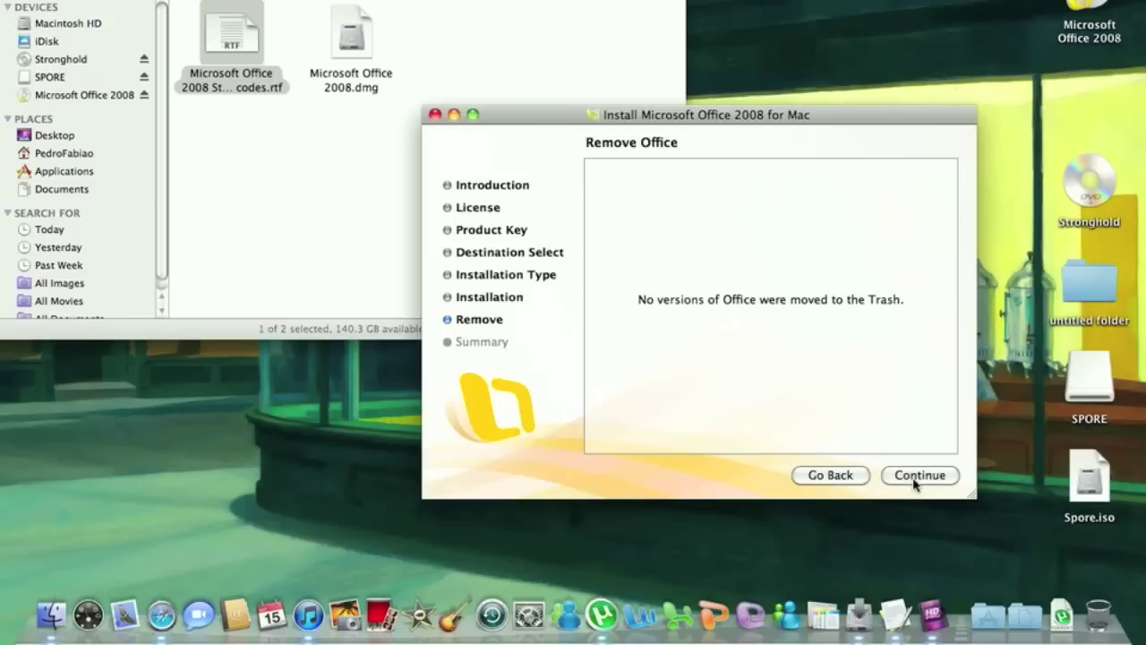
pyautogui.click(915, 480)
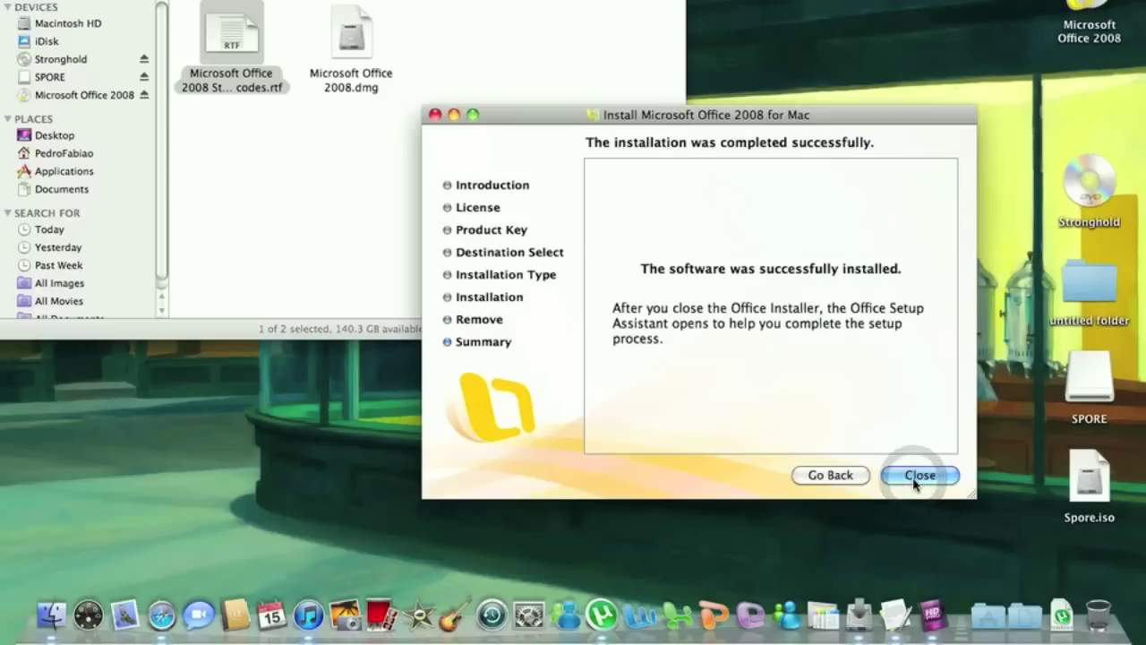
pyautogui.click(915, 476)
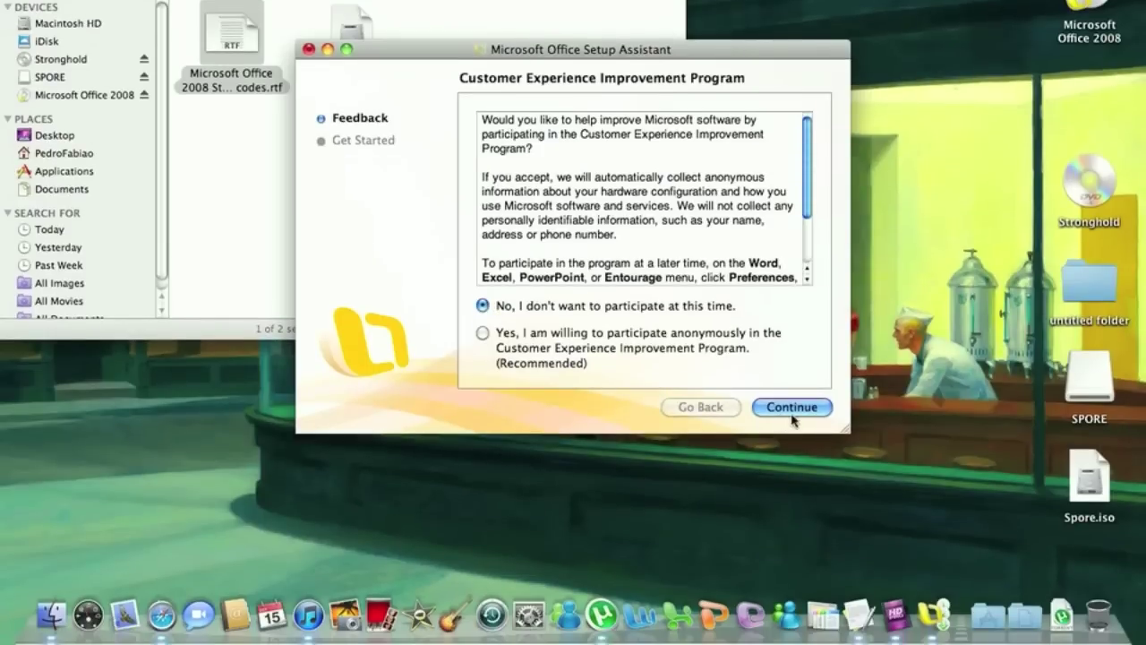
# Finish the Office Setup Assistant without joining the Customer Experience Improvement Program, and close Microsoft AutoUpdate
pyautogui.click(792, 408)
pyautogui.click(792, 408)
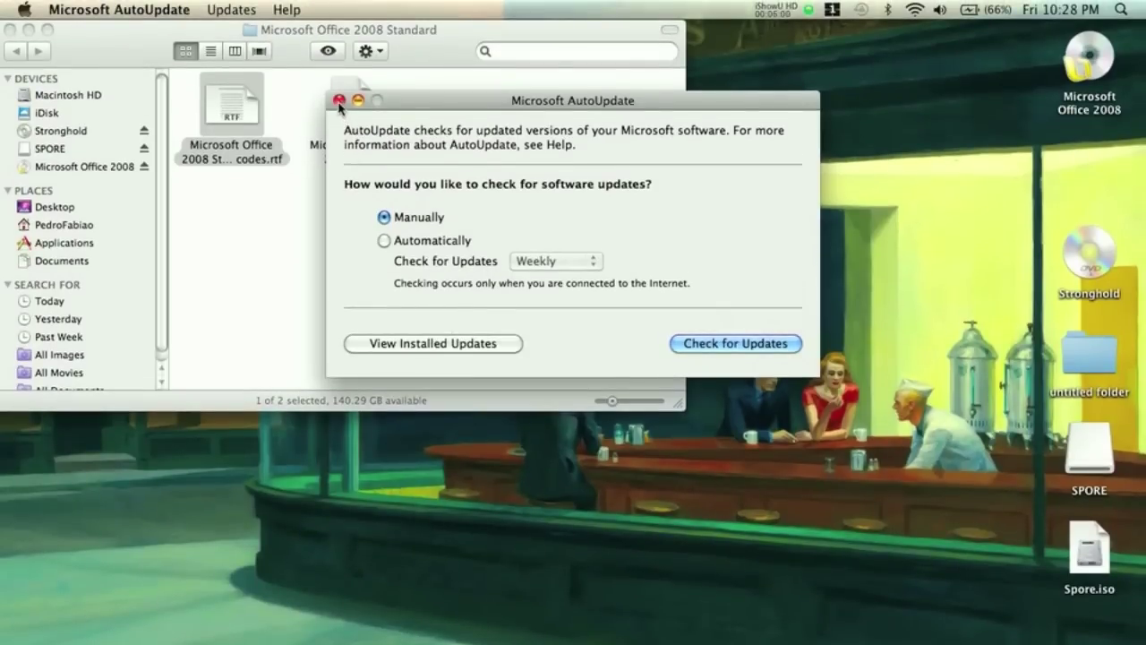
pyautogui.click(338, 92)
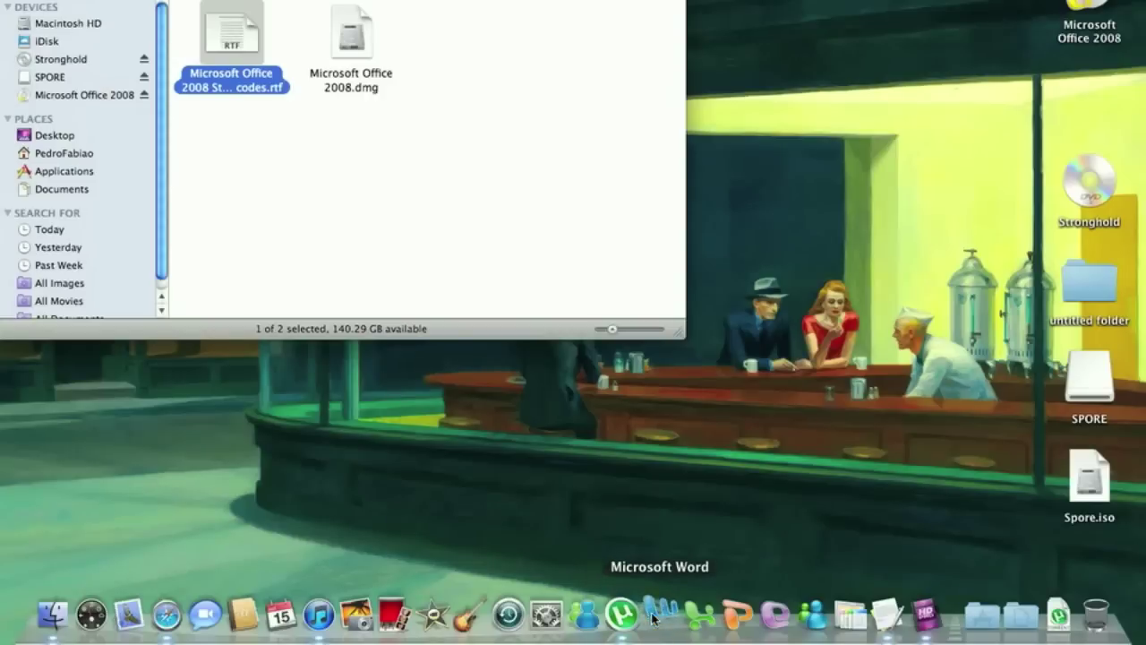
# Launch Microsoft Word from the newly installed Office suite
pyautogui.click(651, 616)
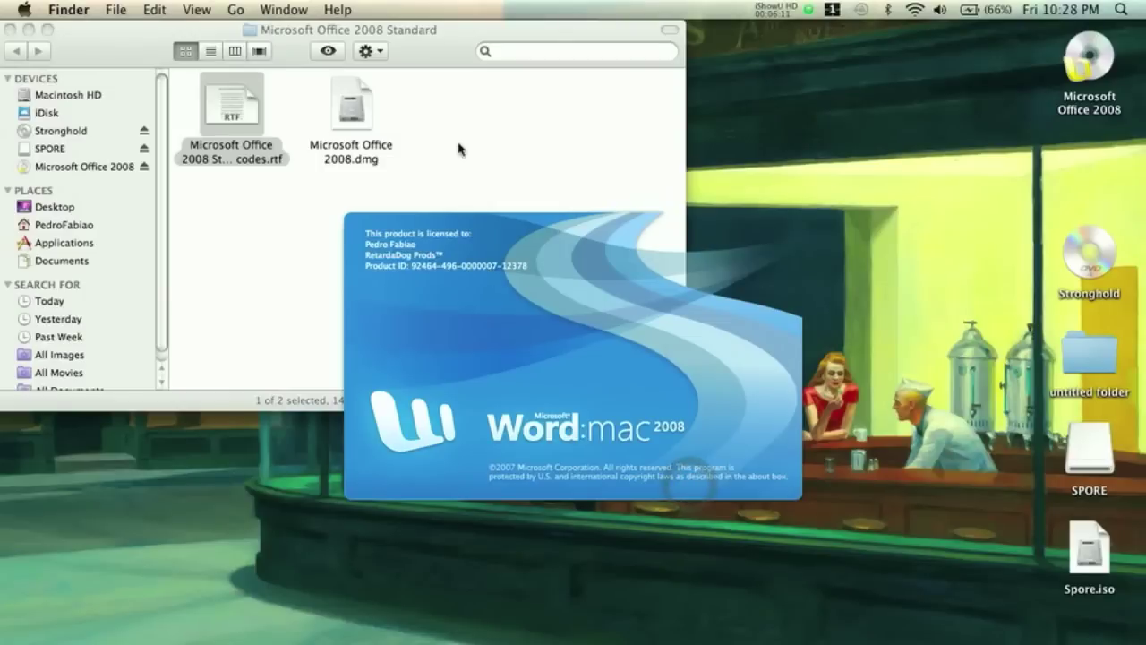
# Close the Microsoft Office 2008 Standard Finder window and move that folder on the desktop to just beside Spore.iso
pyautogui.click(473, 165)
pyautogui.click(9, 29)
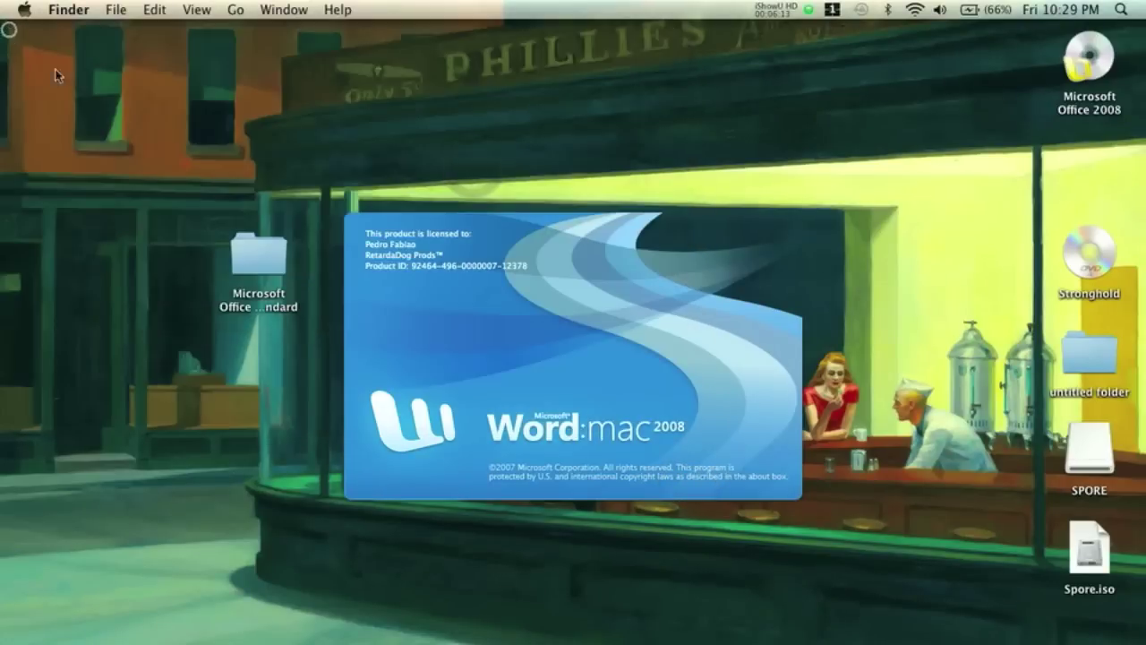
pyautogui.moveTo(233, 236); pyautogui.dragTo(1023, 614)
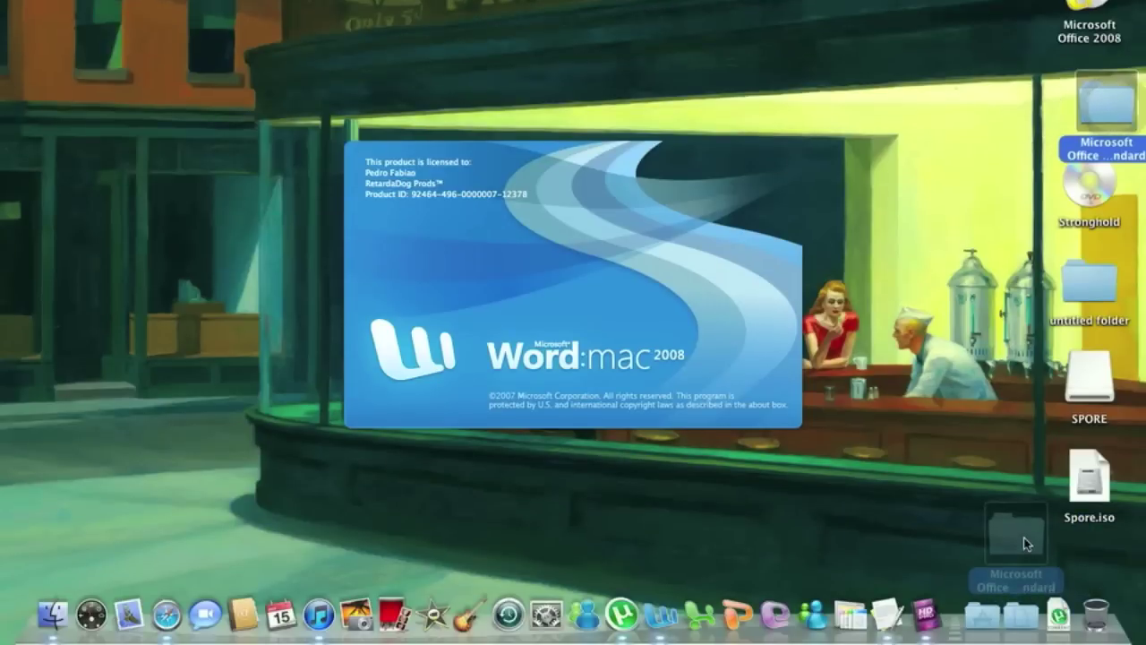
pyautogui.moveTo(1023, 537); pyautogui.dragTo(1020, 529)
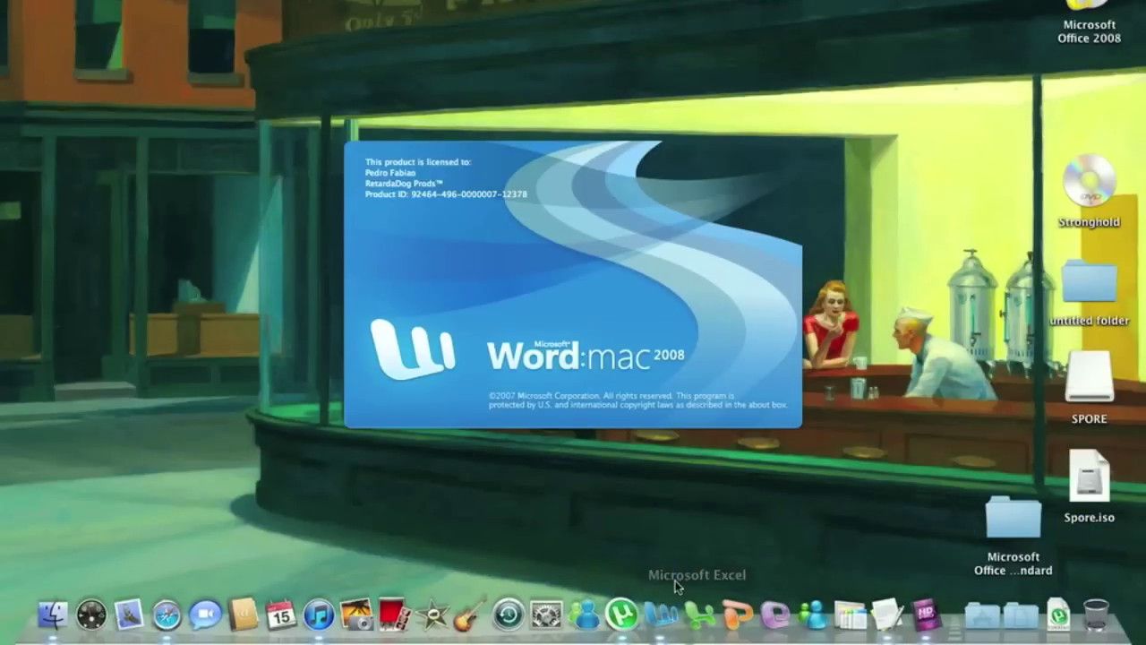
# Remove the newly added Excel, PowerPoint, Entourage and Messenger icons from the Dock
pyautogui.moveTo(667, 627); pyautogui.dragTo(683, 536)
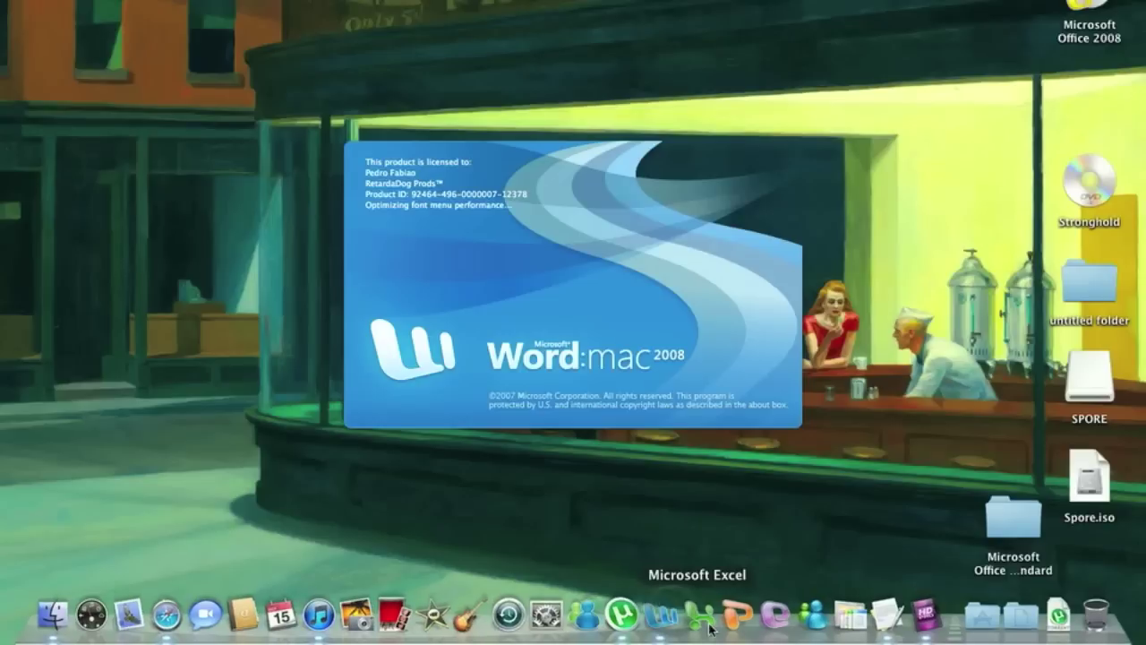
pyautogui.moveTo(727, 607); pyautogui.dragTo(735, 550)
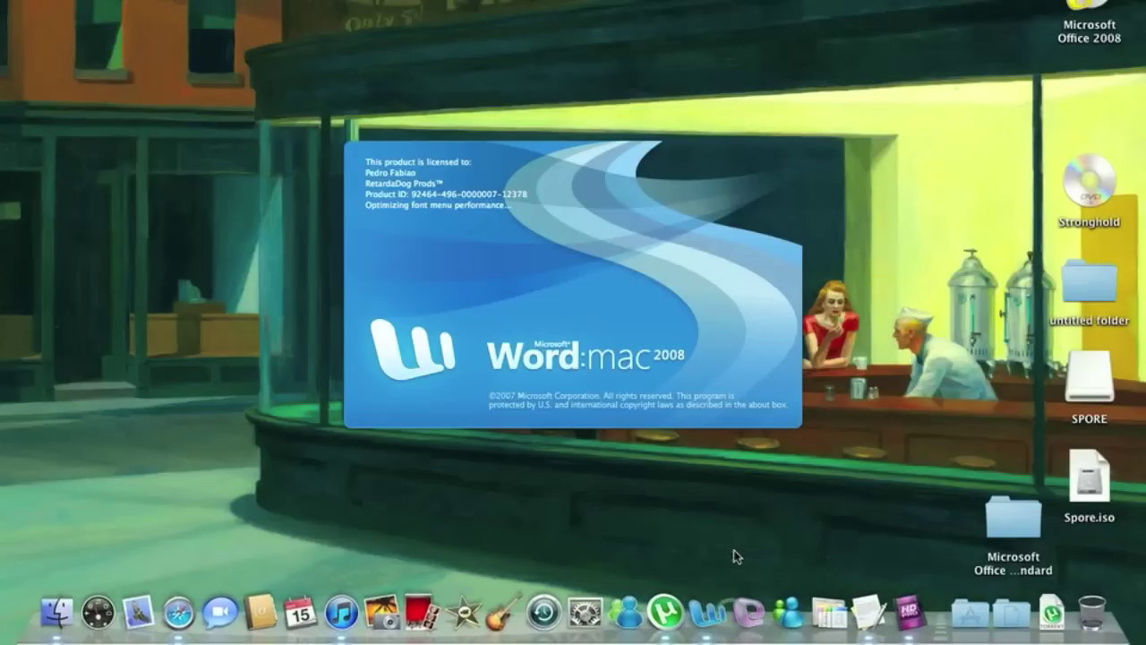
pyautogui.moveTo(743, 608); pyautogui.dragTo(753, 535)
pyautogui.moveTo(777, 611); pyautogui.dragTo(793, 545)
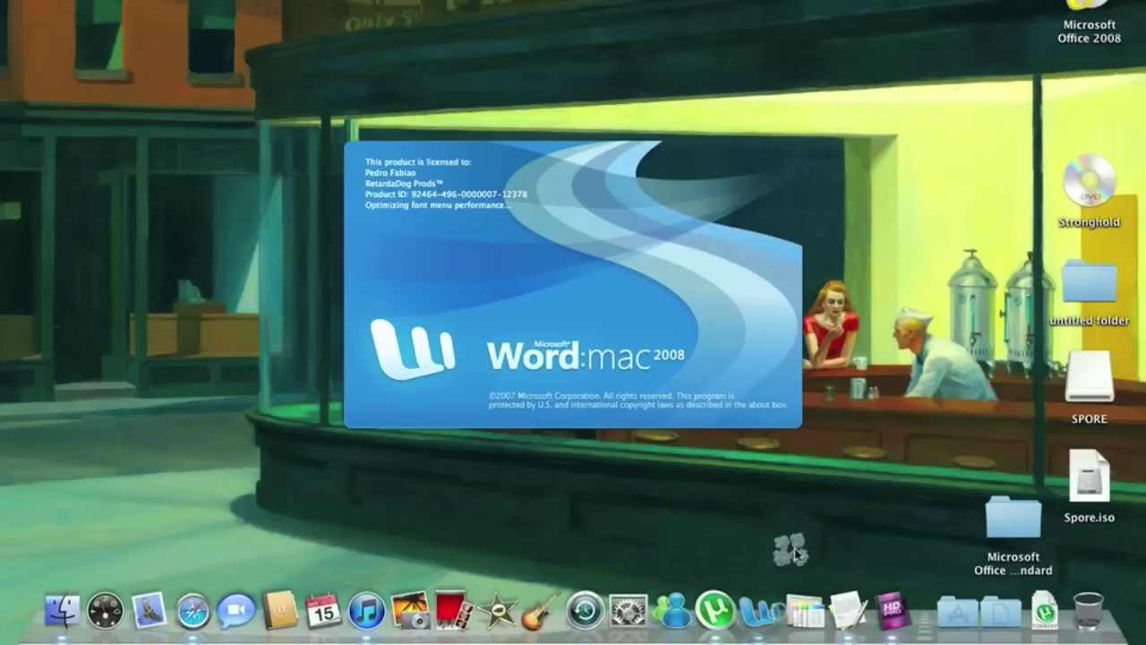
# Quit TextEdit and Microsoft Word so their icons leave the Dock
pyautogui.rightClick(855, 604)
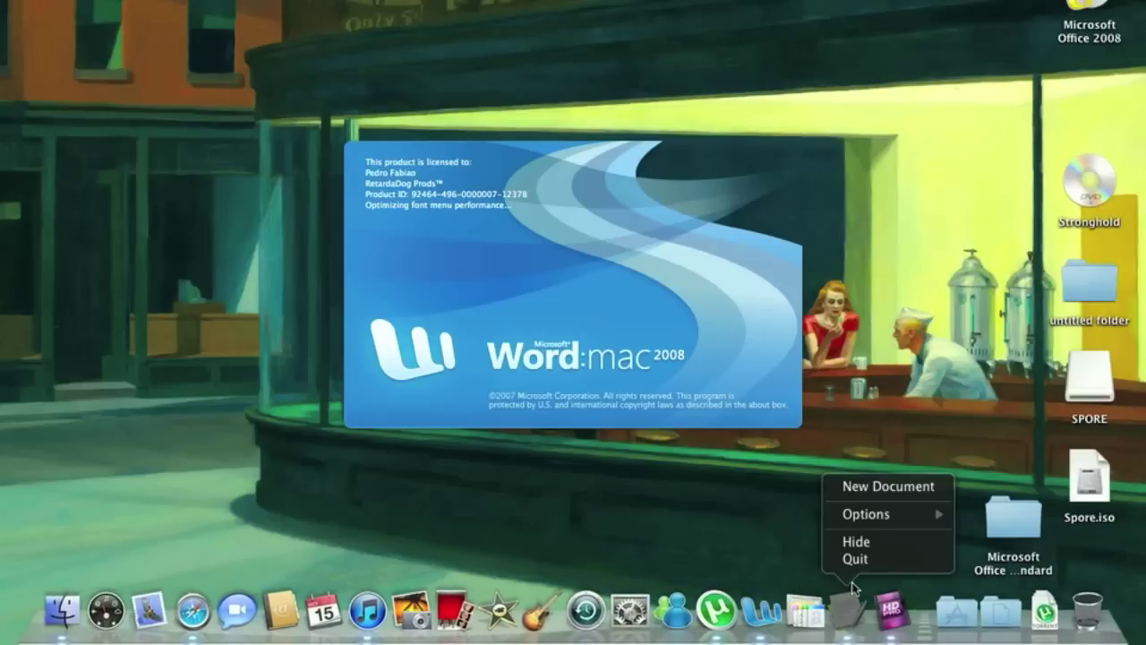
pyautogui.click(855, 559)
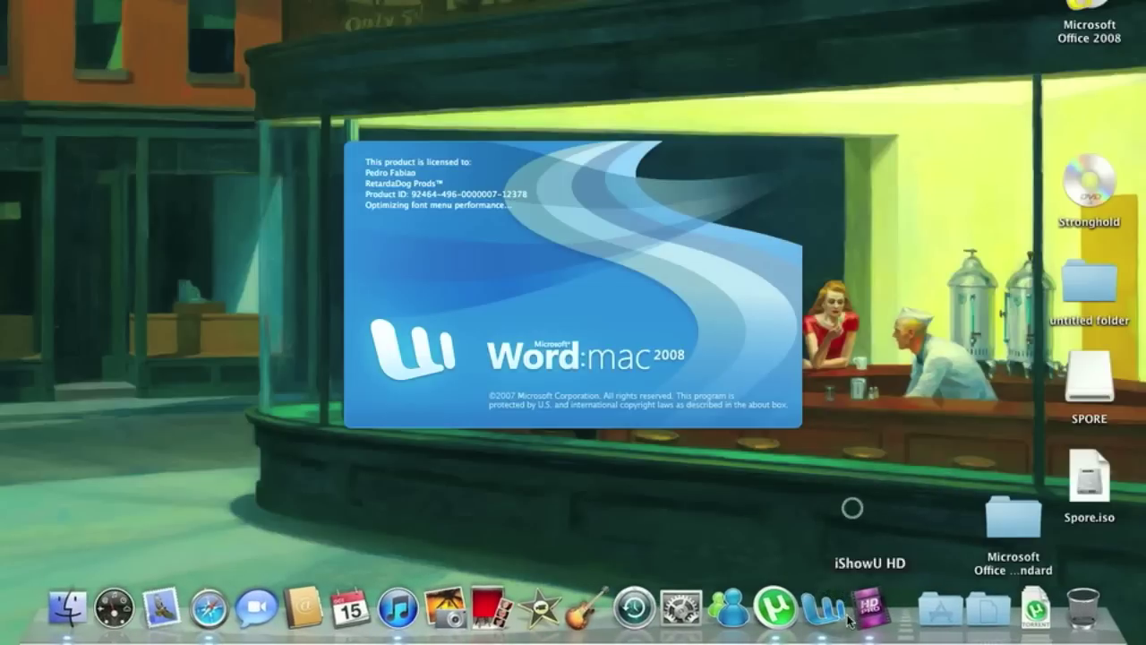
pyautogui.rightClick(851, 618)
pyautogui.click(838, 619)
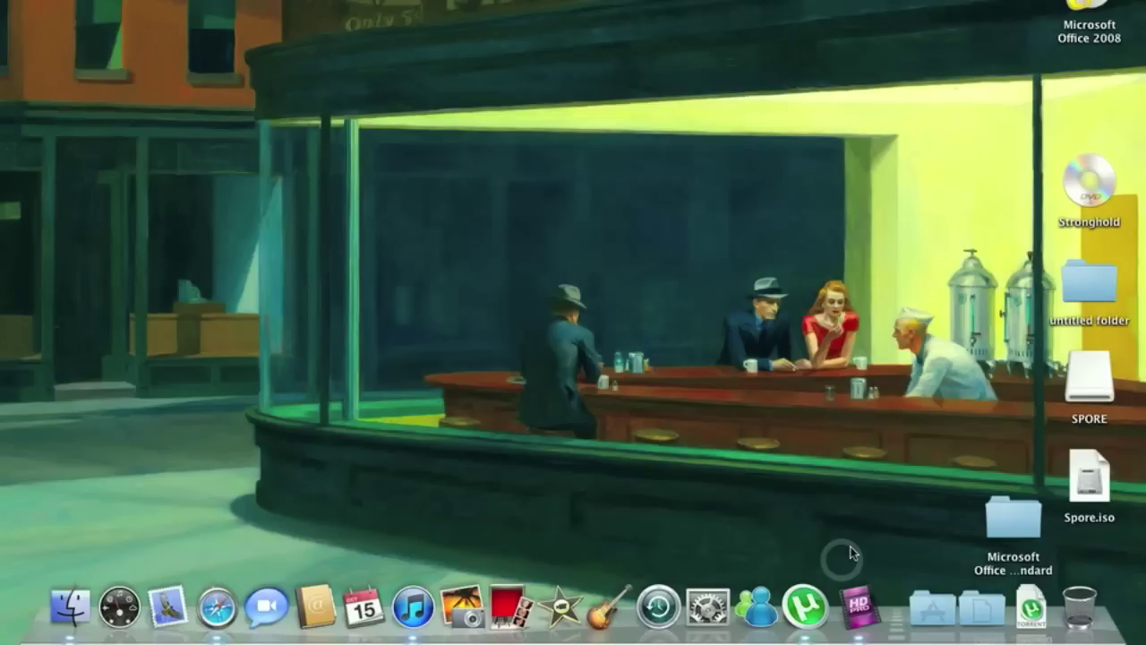
# Look through the Microsoft Office 2008 folder inside Applications and close the Applications view
pyautogui.click(946, 614)
pyautogui.scroll(-5, 1048, 372)
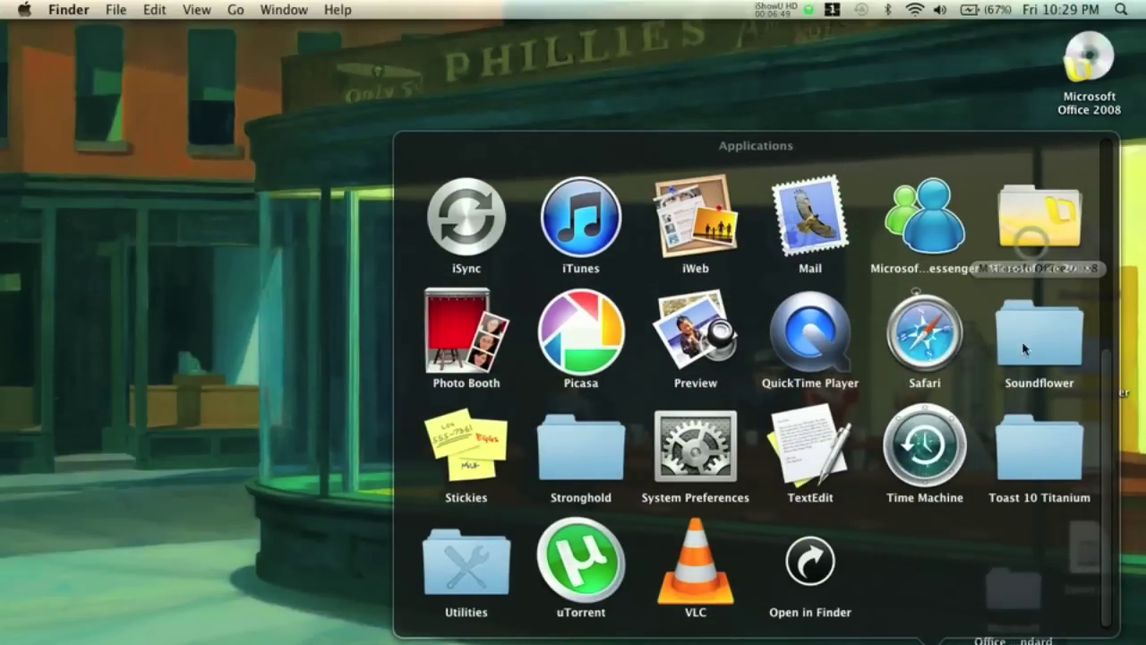
pyautogui.click(1039, 151)
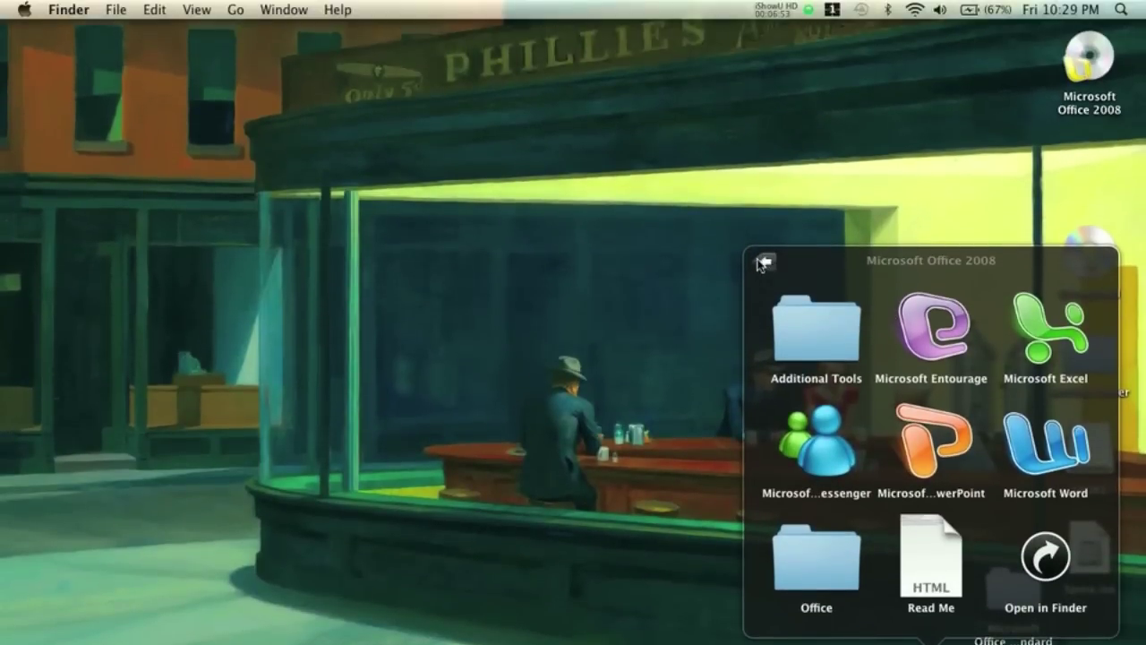
pyautogui.click(764, 261)
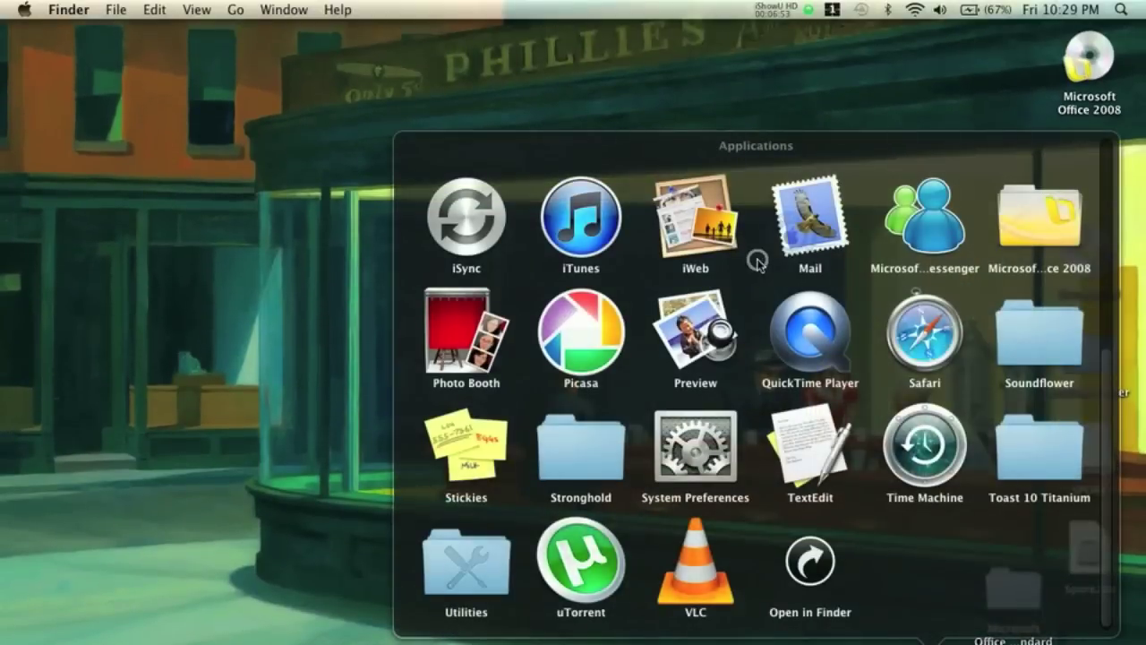
pyautogui.click(632, 122)
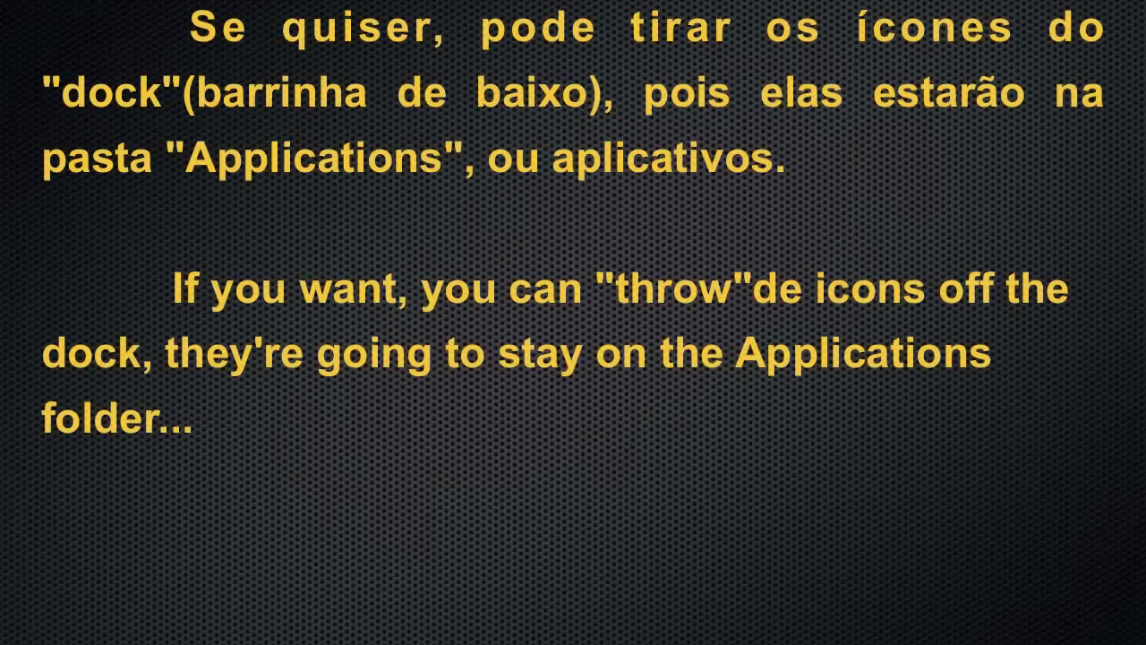